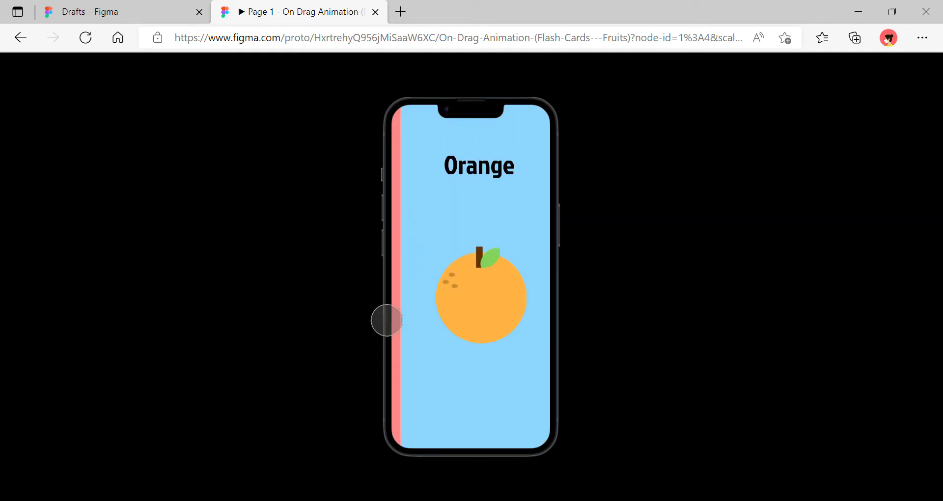
Swipe through the fruit flash cards in the prototype preview in both directions to examine the drag animation
drag(554, 318, 319, 337)
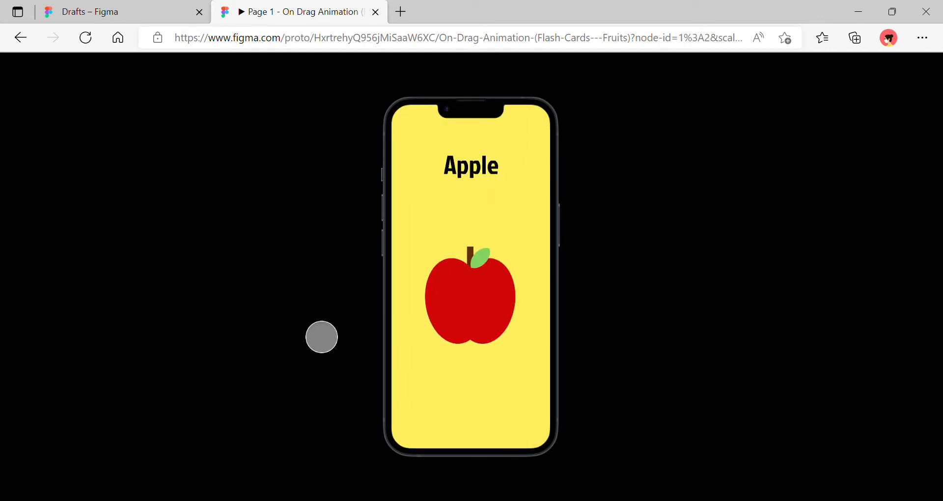
drag(430, 317, 665, 263)
drag(449, 282, 626, 307)
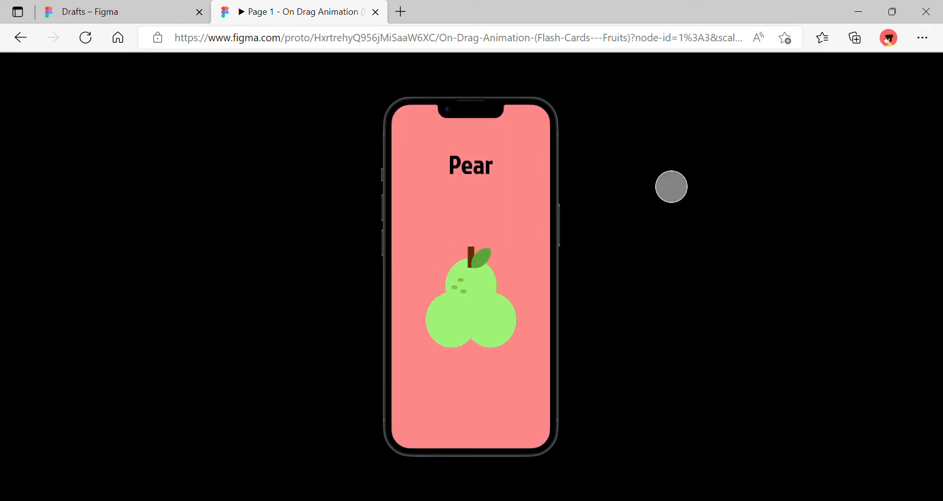
drag(438, 291, 662, 319)
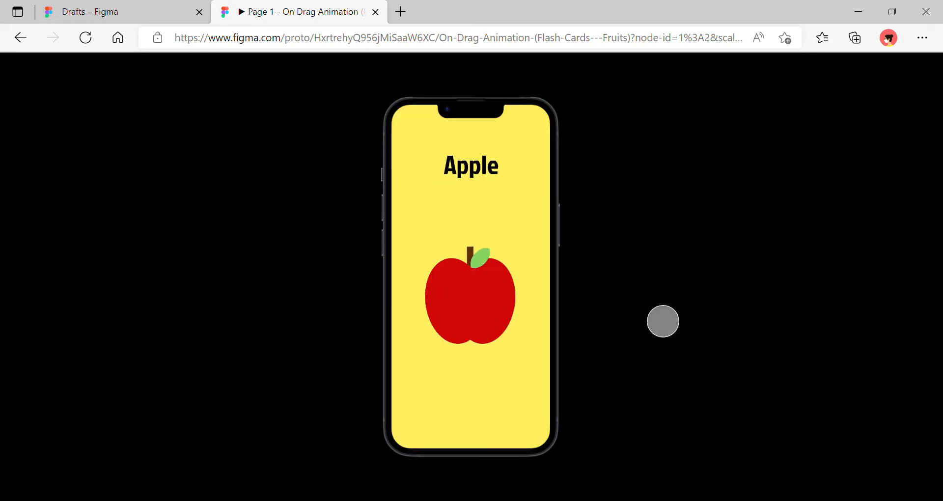
Create a new design file from the Drafts page and name it with the author's name followed by "_Flash Card Animation"
click(137, 7)
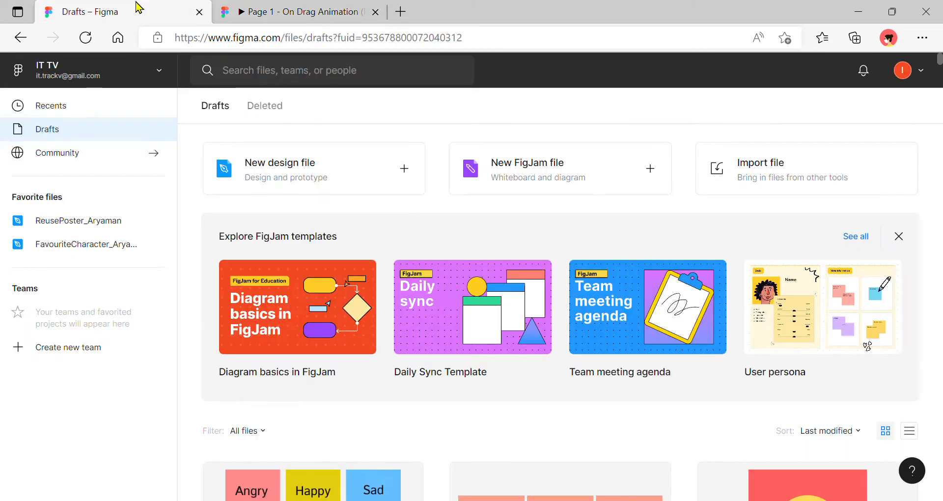
click(306, 181)
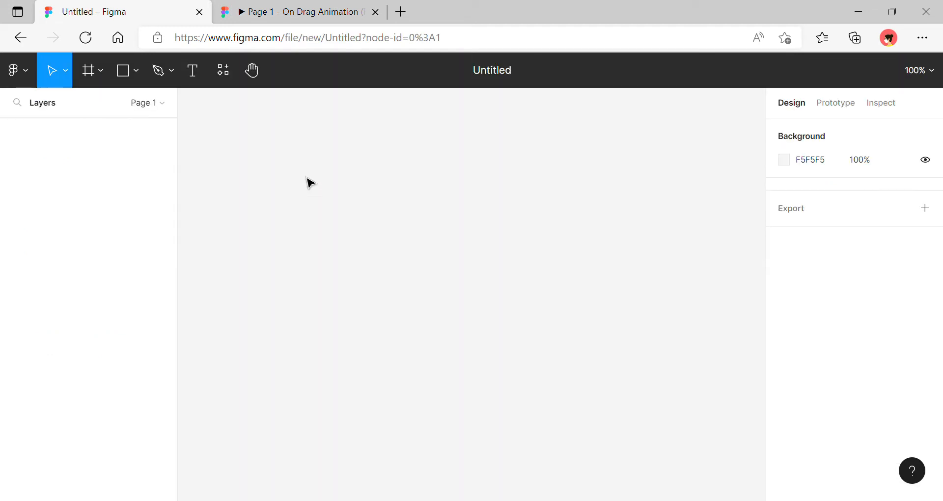
double_click(499, 80)
text(M)
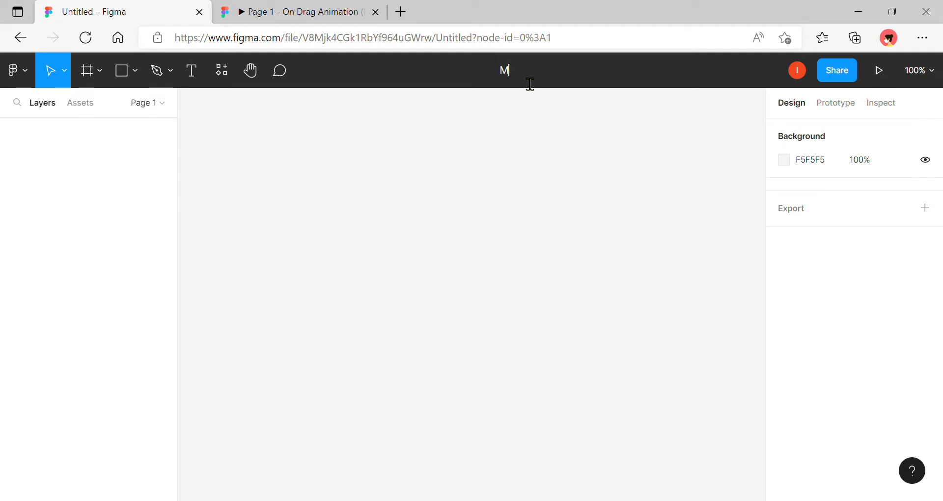
text(issClaire_Flas)
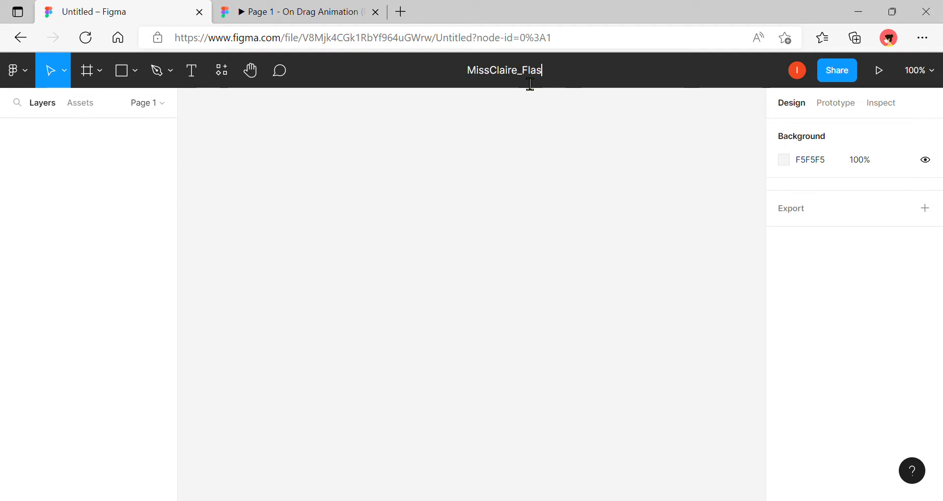
text(h Card An)
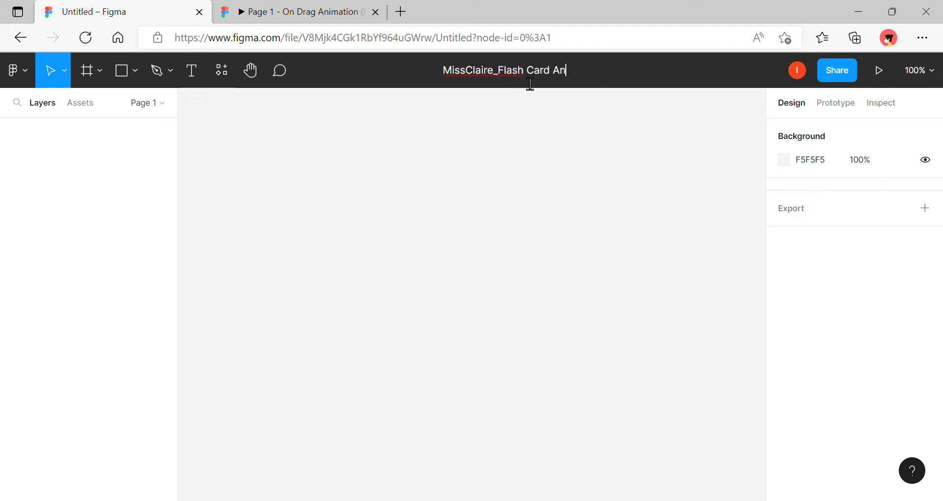
text(imation)
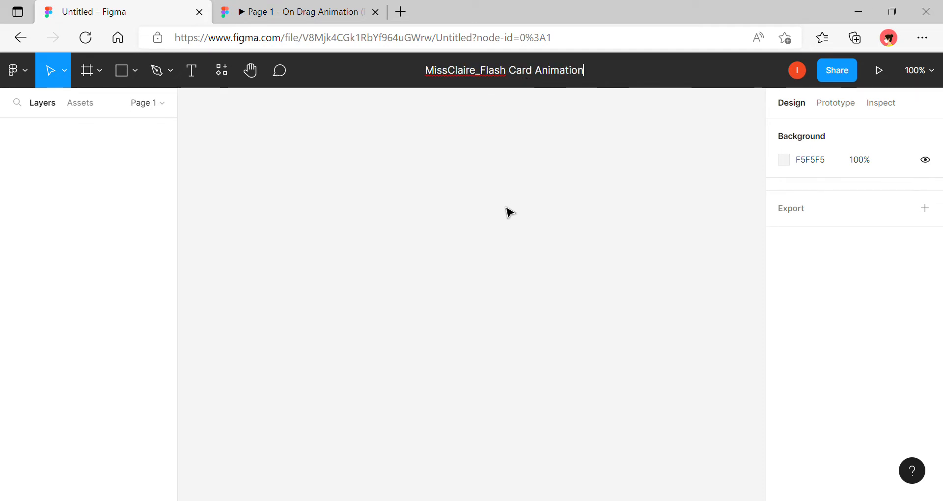
key(Return)
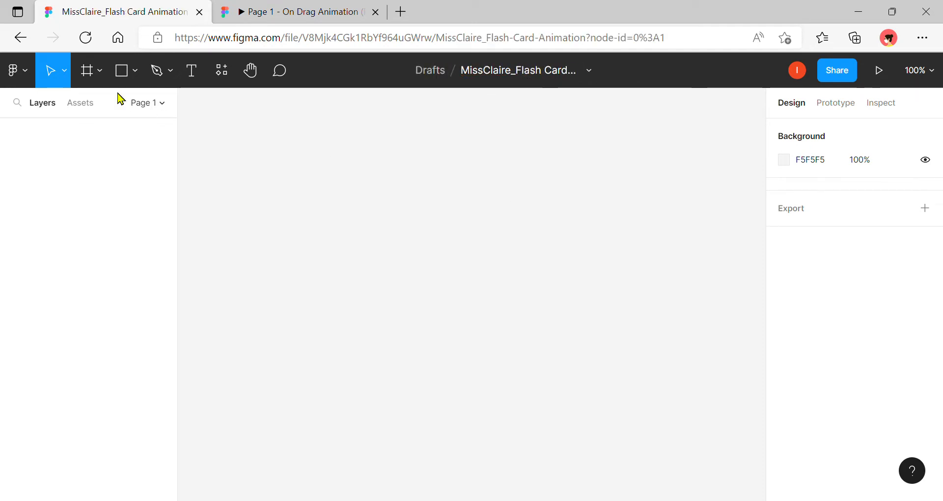
Add an iPhone 14 frame (390 × 844) to the canvas and rename it "Frame 1"
click(87, 71)
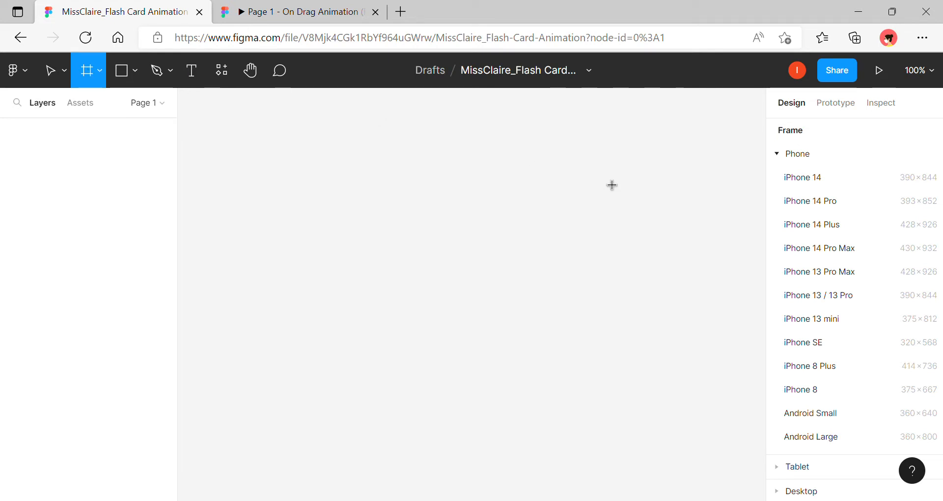
click(833, 186)
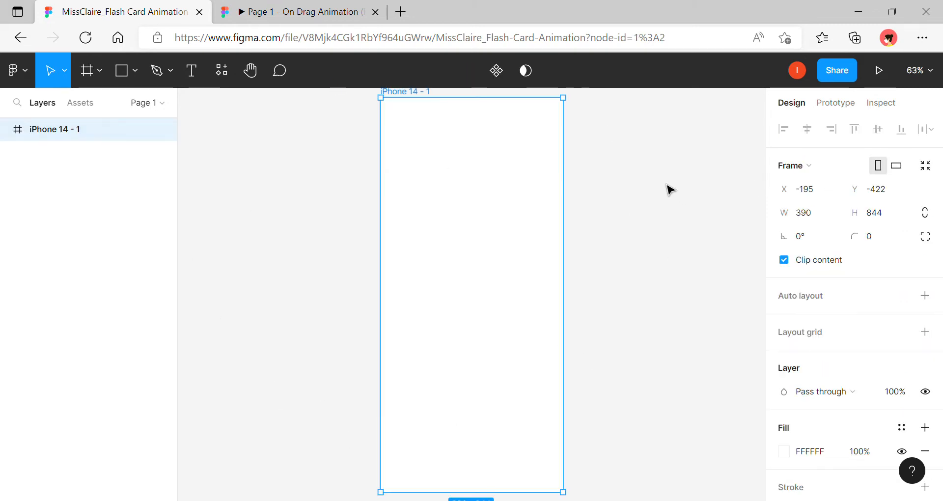
double_click(68, 137)
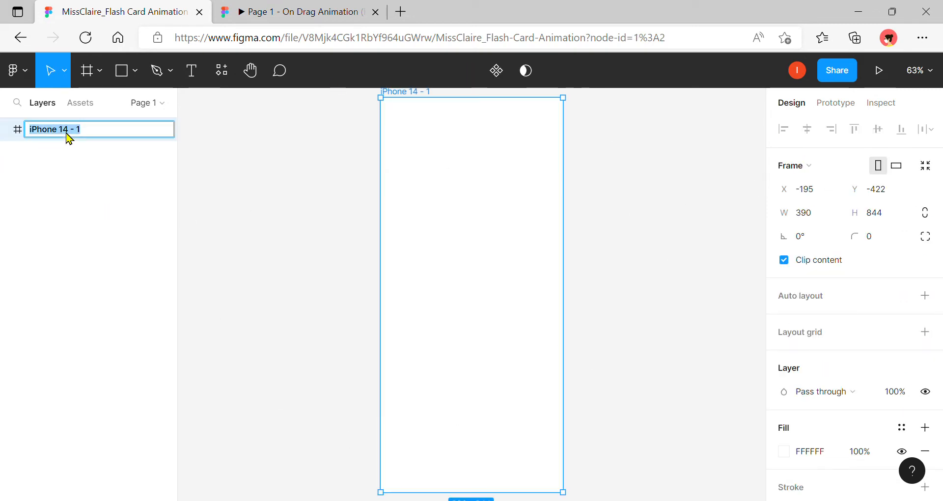
text(Frame)
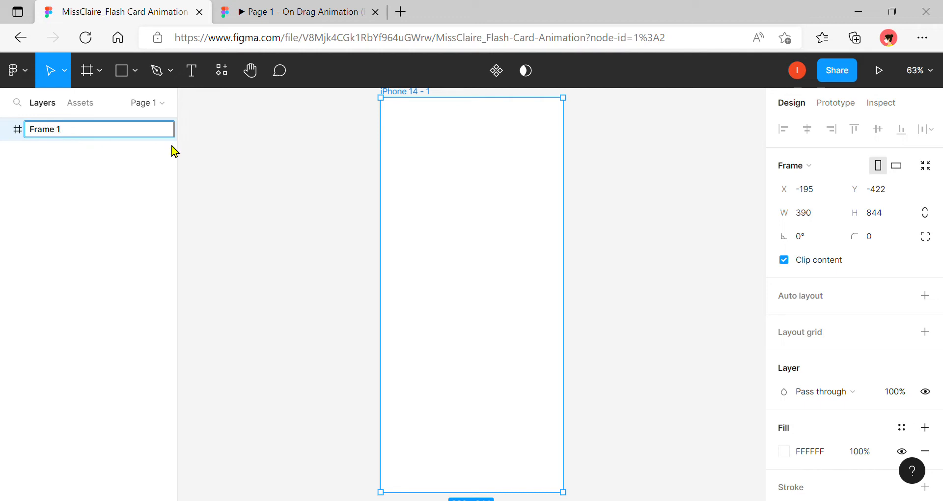
click(312, 185)
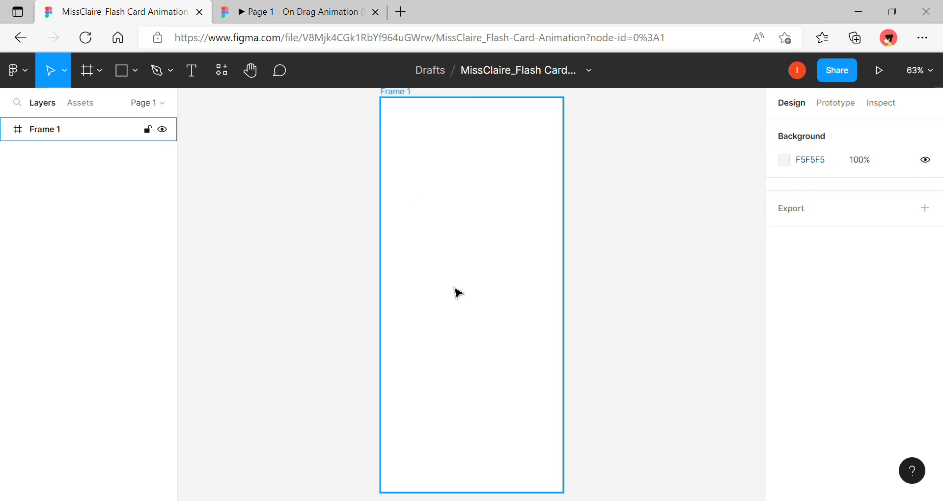
Set the fill of Frame 1 to the solid light orange FFB951
click(457, 293)
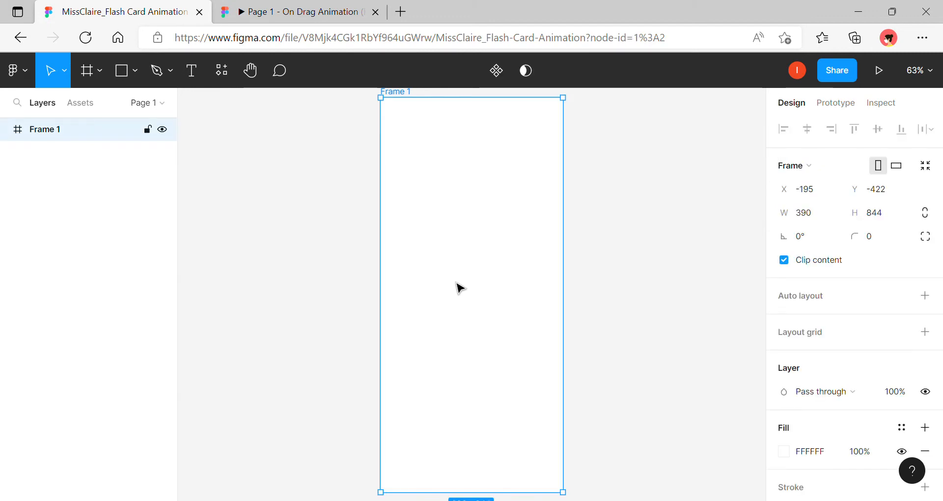
click(785, 453)
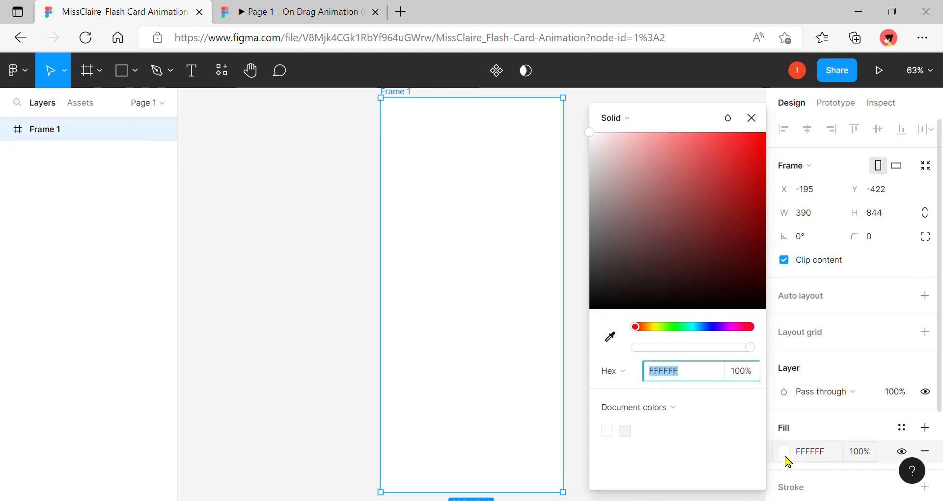
click(646, 327)
drag(683, 249, 712, 131)
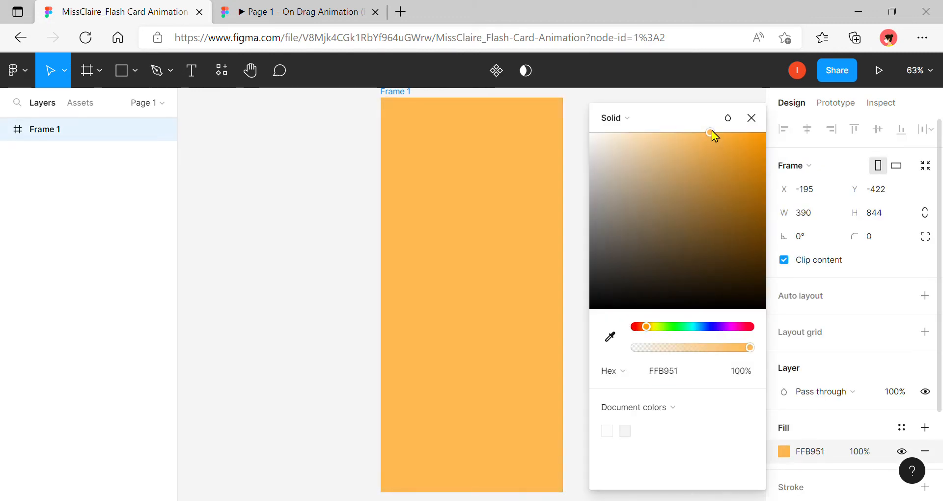
click(751, 119)
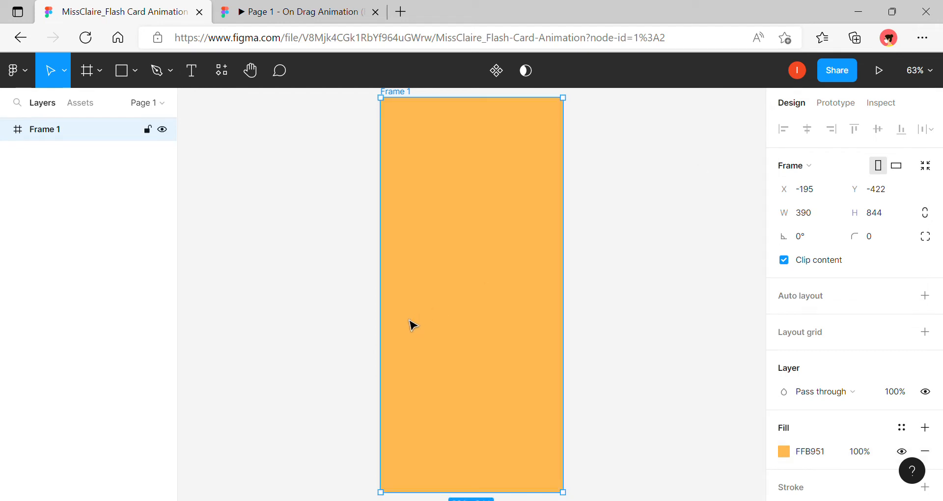
Add a text box of about 259 × 133 near the top of Frame 1 reading "Happy" at font size 64
click(191, 76)
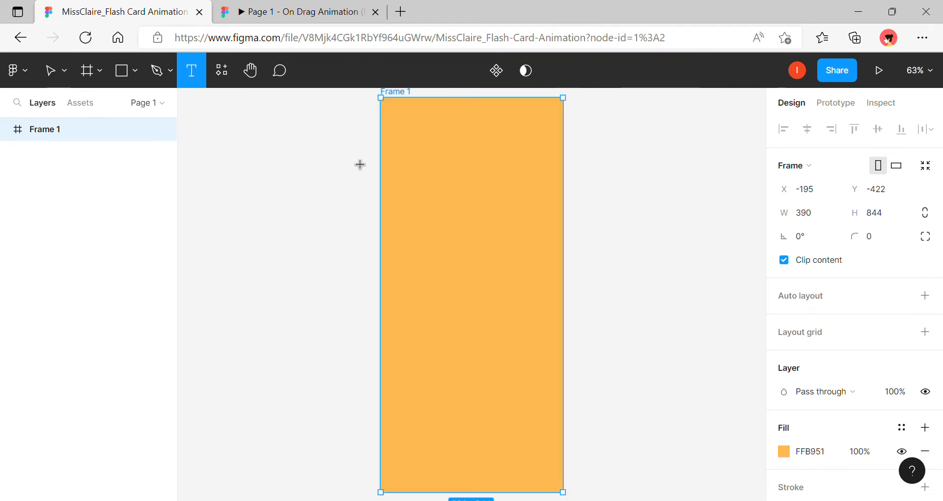
drag(407, 142, 530, 206)
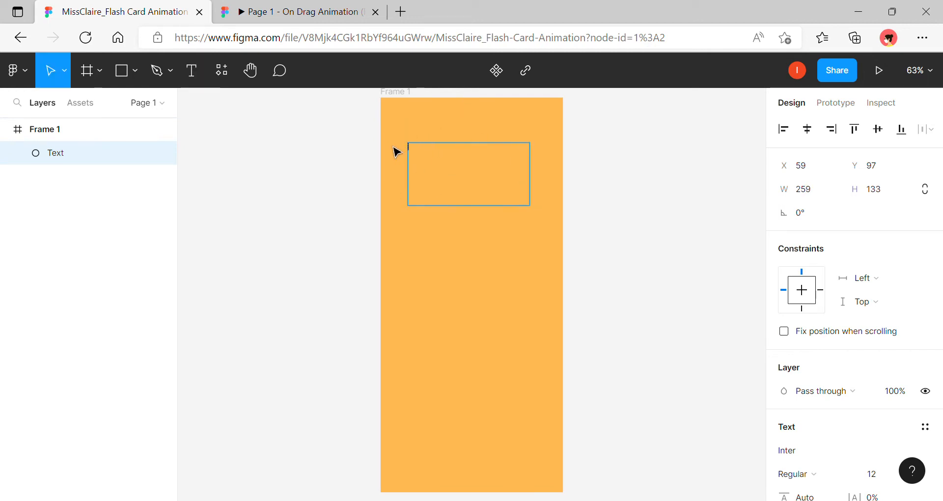
scroll(941, 299, down, 4)
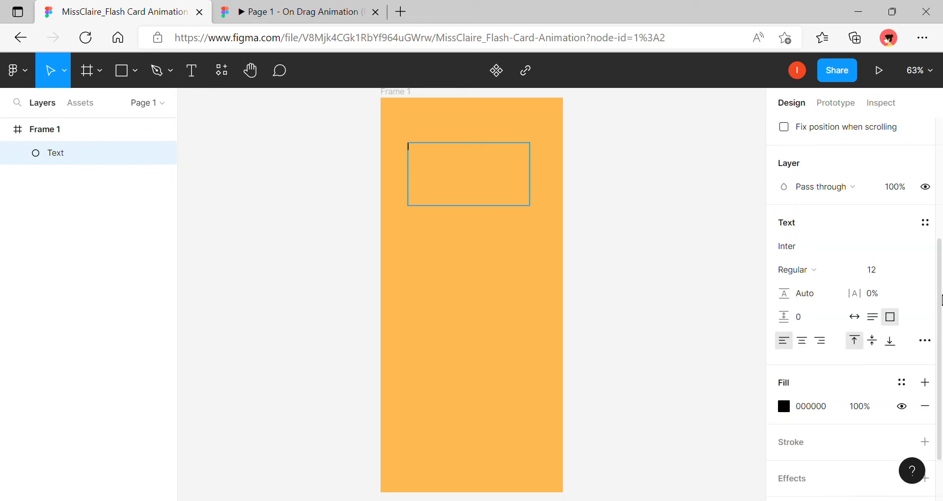
click(902, 271)
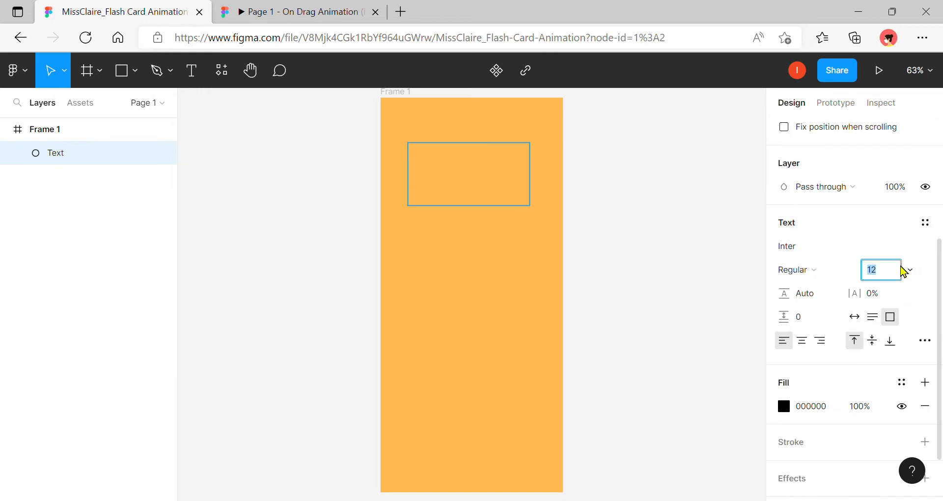
click(911, 273)
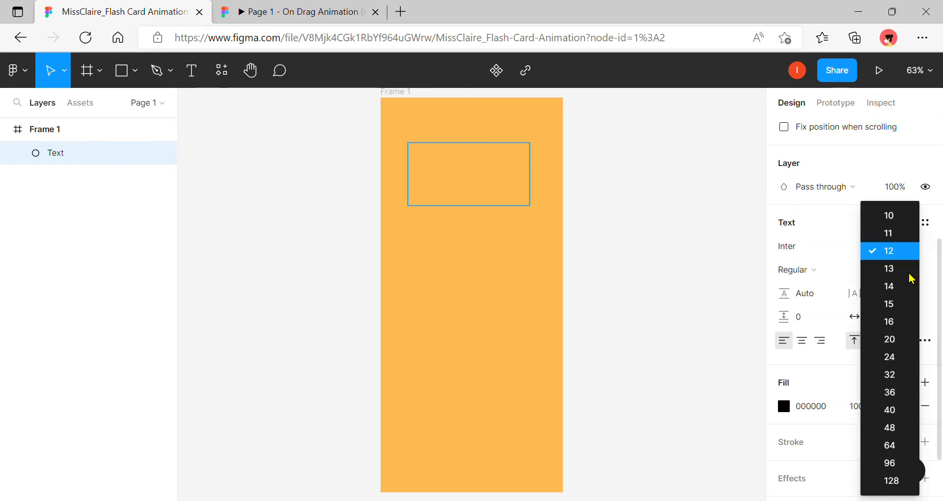
click(890, 446)
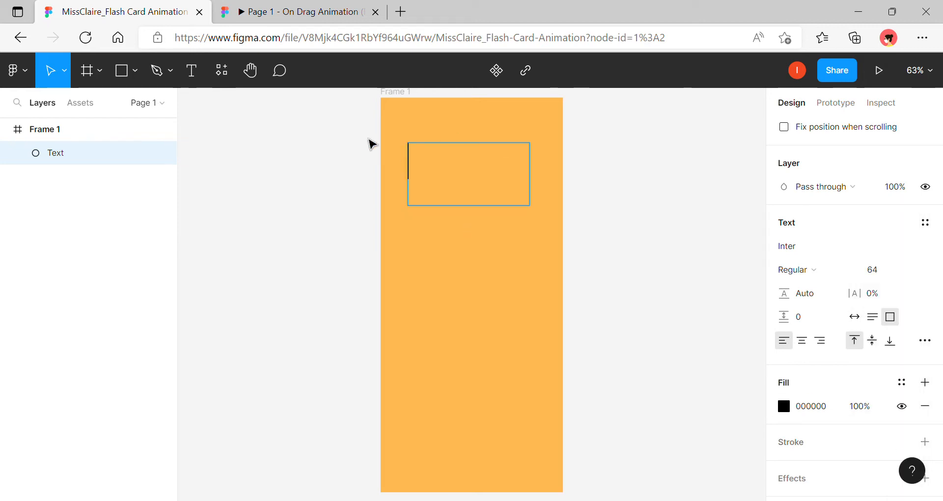
text(Happy)
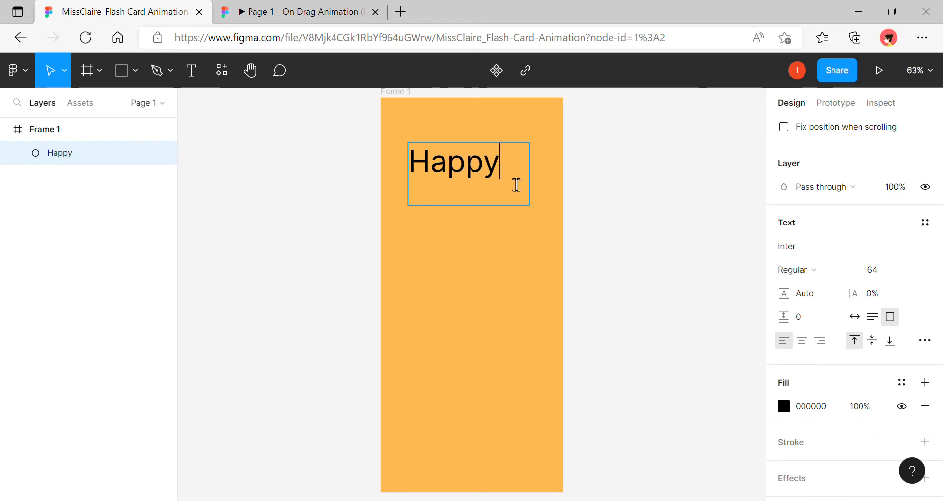
Format the "Happy" text in Istok Web with centred alignment and move it slightly lower, horizontally centred in Frame 1
drag(514, 185, 410, 171)
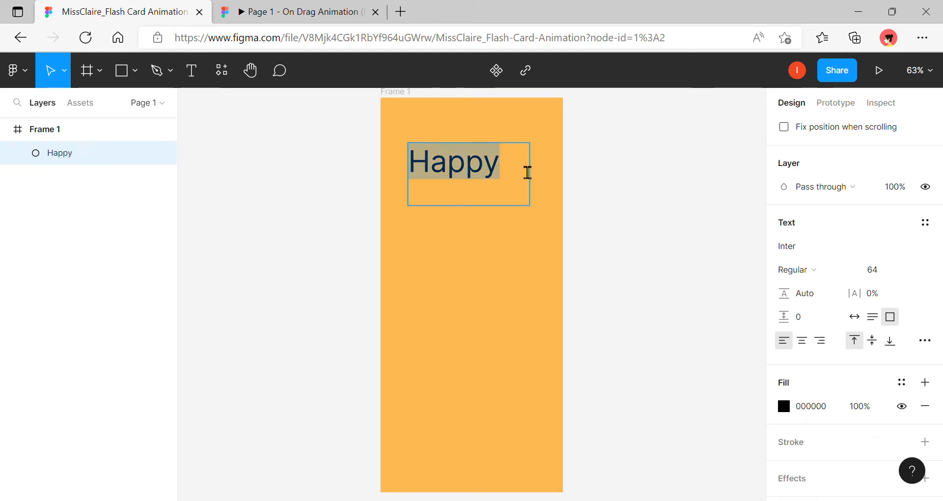
click(841, 244)
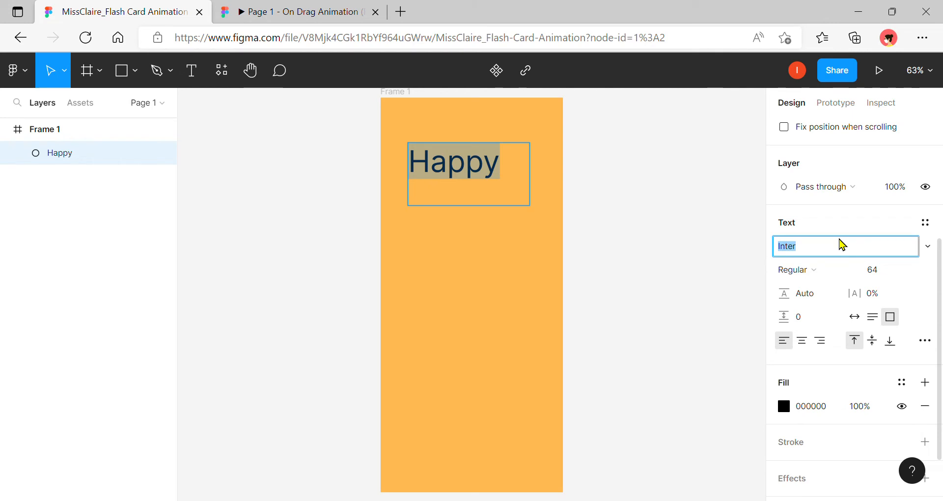
key(Down)
key(Down)
key(Down)
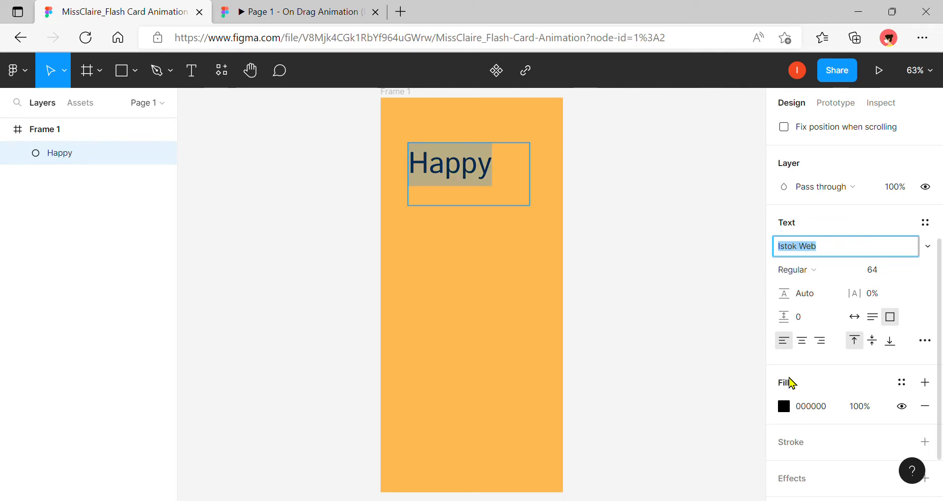
click(800, 343)
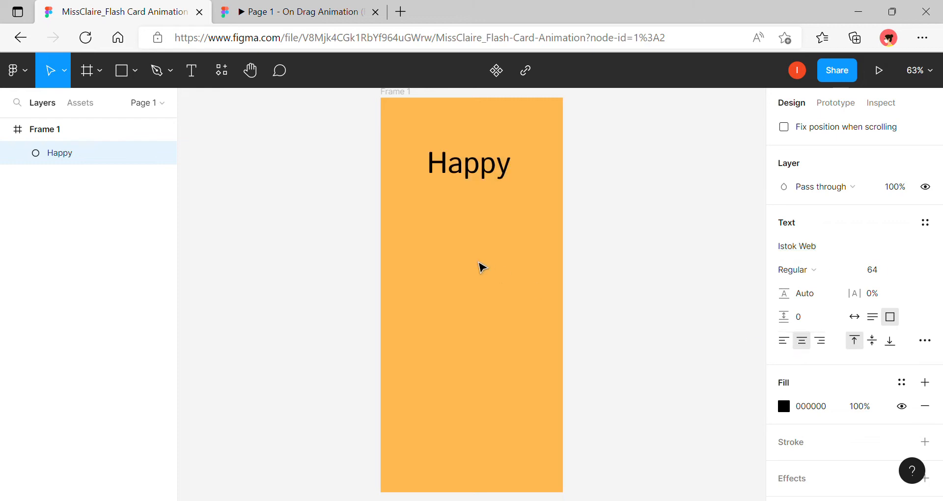
key(Escape)
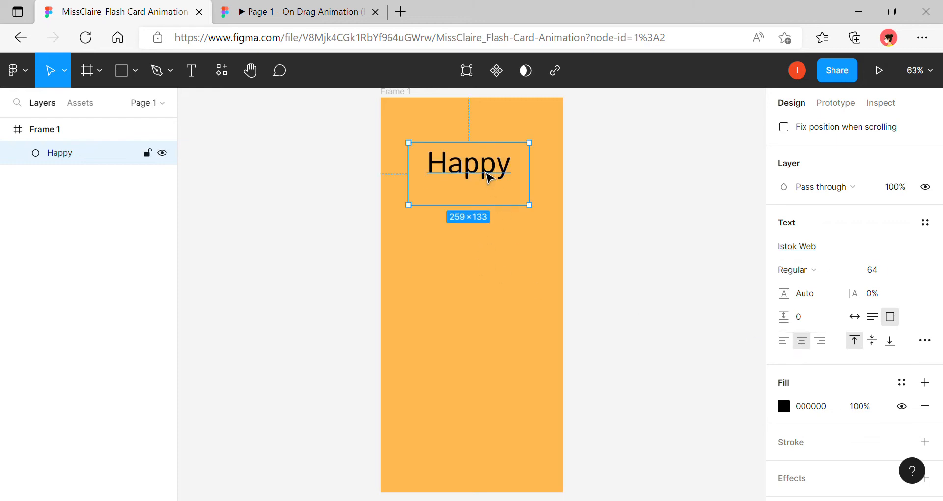
drag(492, 178, 495, 200)
click(516, 309)
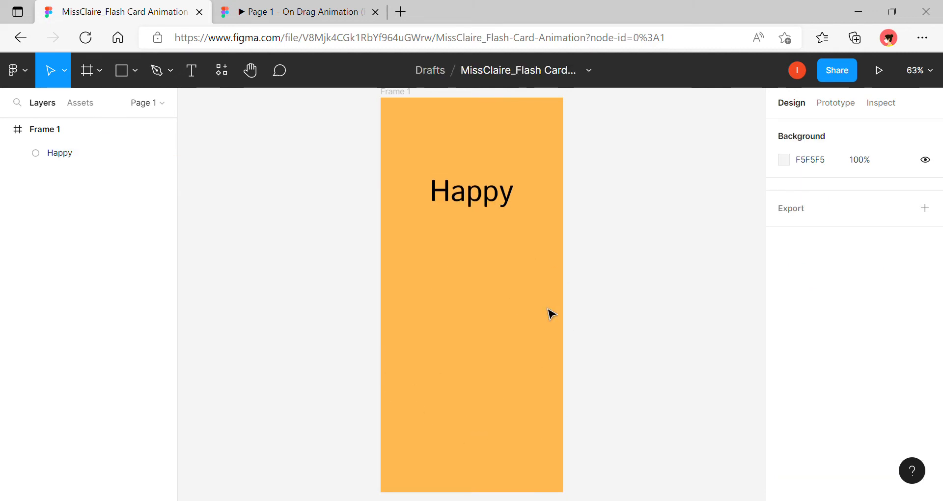
Paste the copied yellow smiley face below the "Happy" text in Frame 1 and move the text and face down together
click(506, 320)
key(ctrl+v)
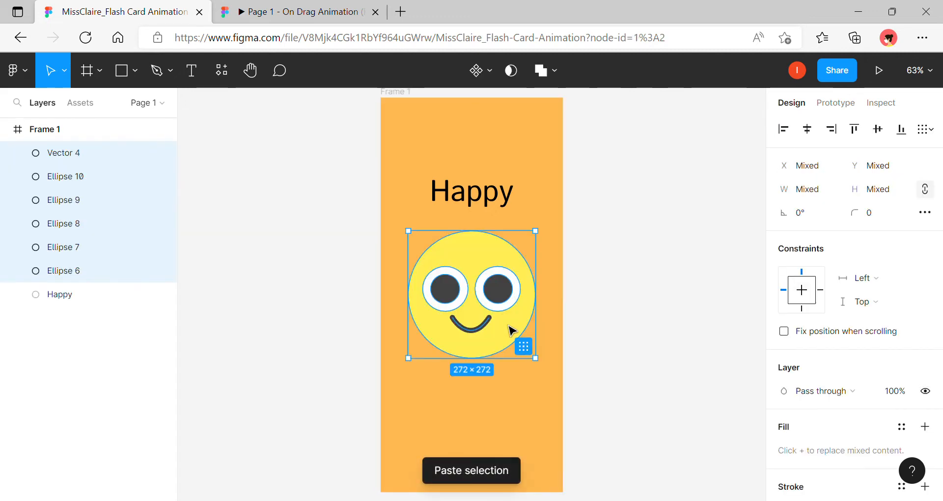
drag(309, 189, 518, 346)
click(663, 323)
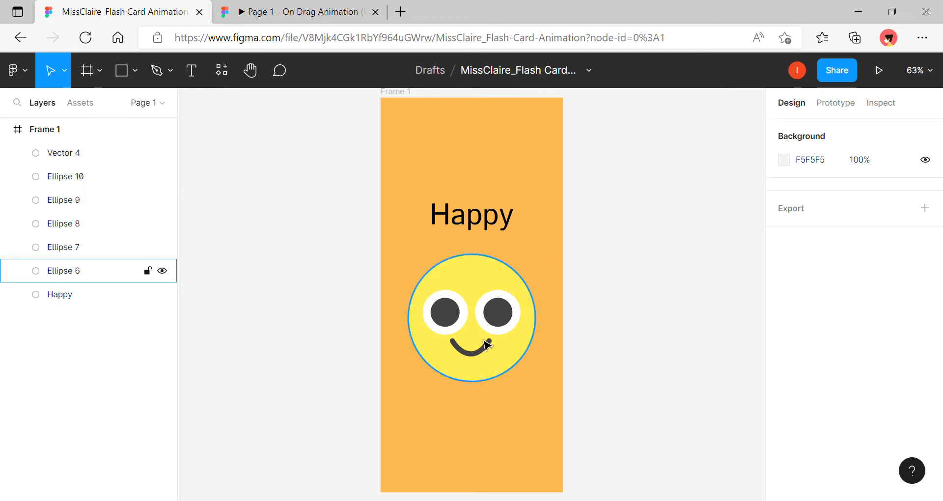
Collapse Frame 1's layers and paste two copies of the Happy card frame in a row beside it
click(67, 128)
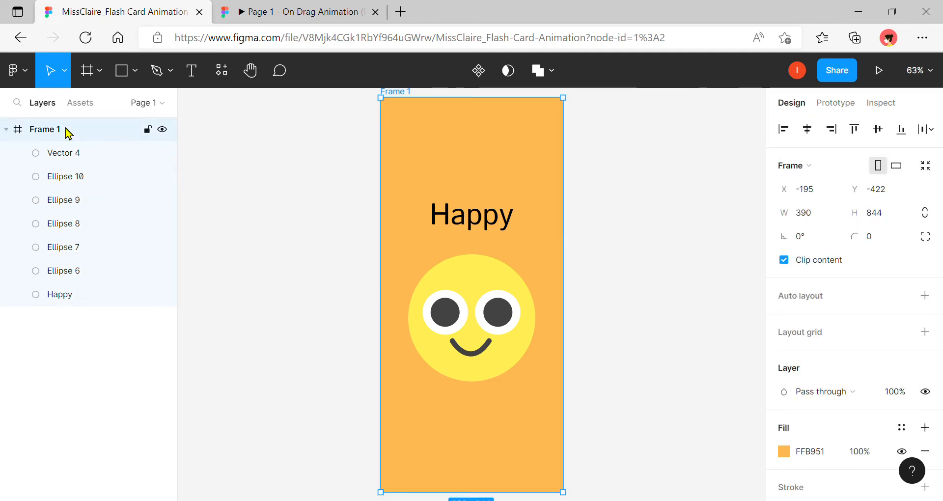
click(7, 130)
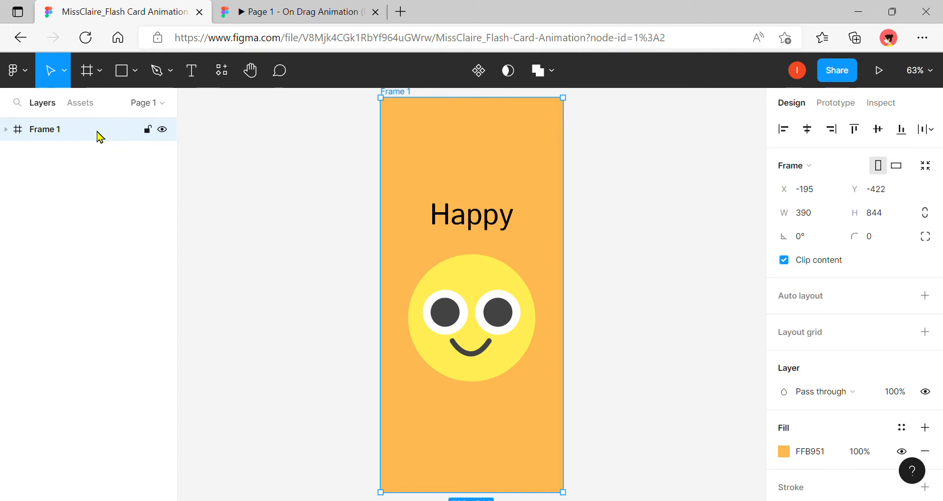
key(ctrl+v)
scroll(482, 283, right, 1)
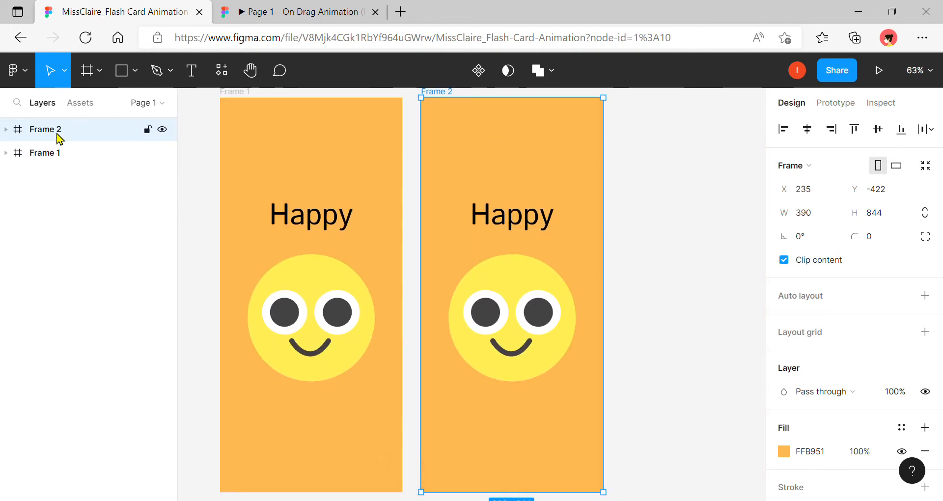
key(ctrl+v)
scroll(568, 191, right, 5)
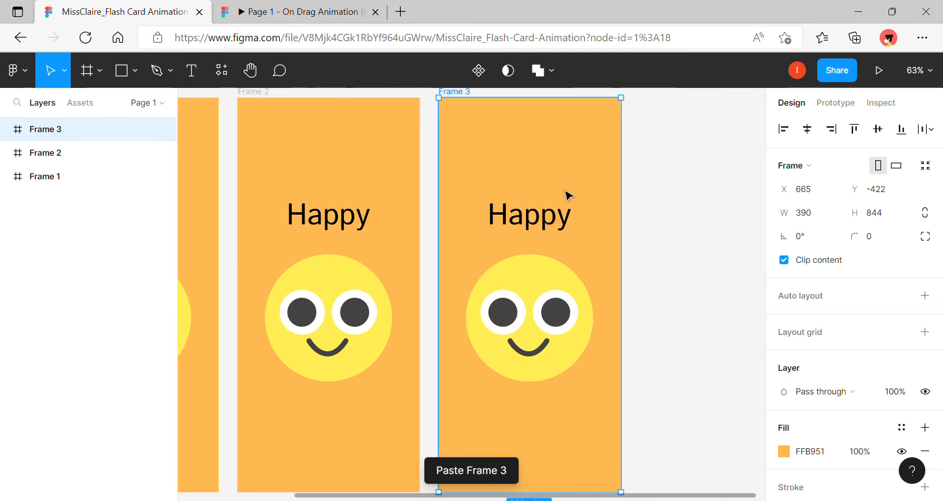
scroll(568, 195, left, 5)
scroll(569, 195, right, 2)
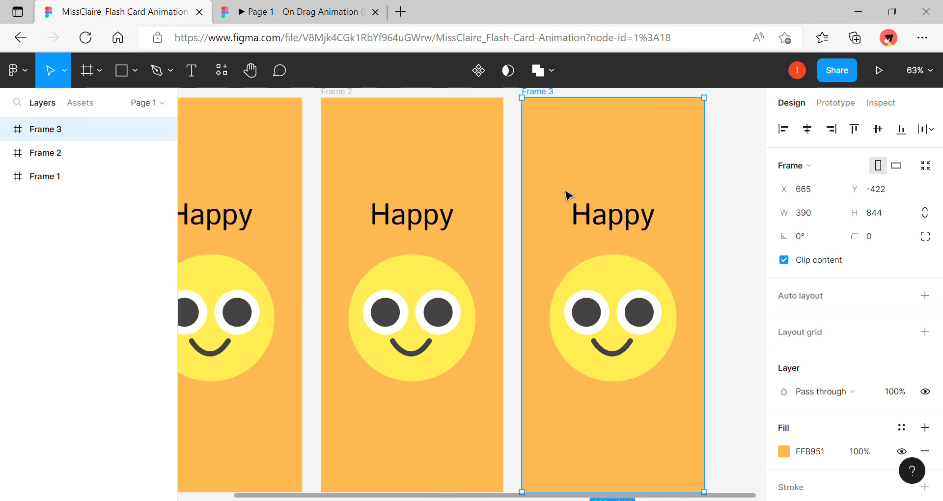
Set the fill of Frame 2 to the solid light blue 7BB0FF
scroll(568, 195, left, 1)
click(92, 163)
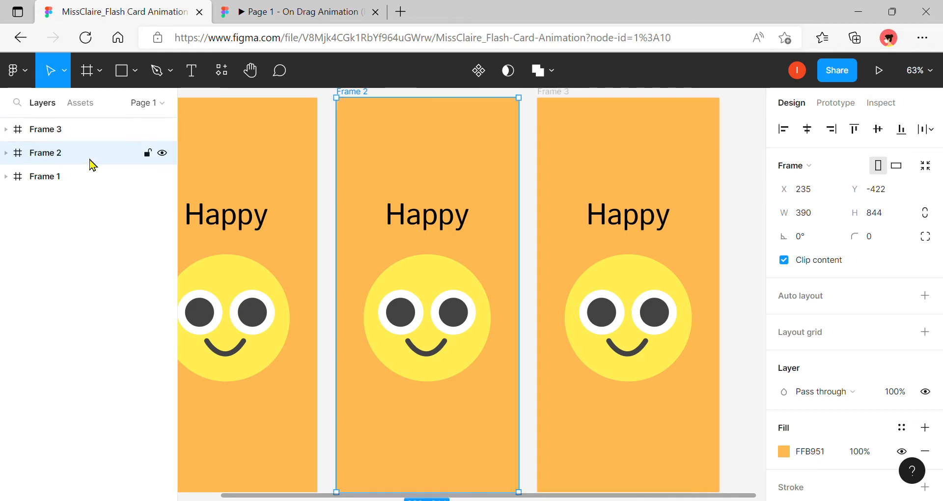
click(6, 155)
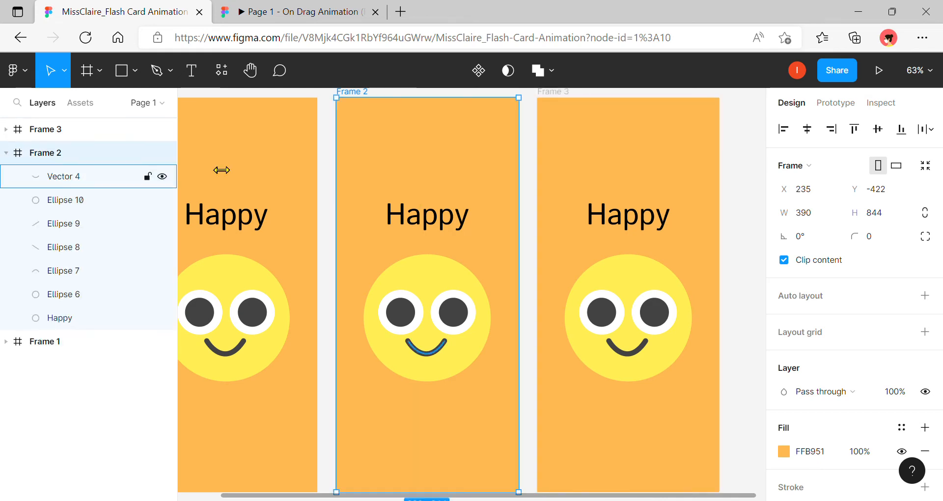
click(785, 450)
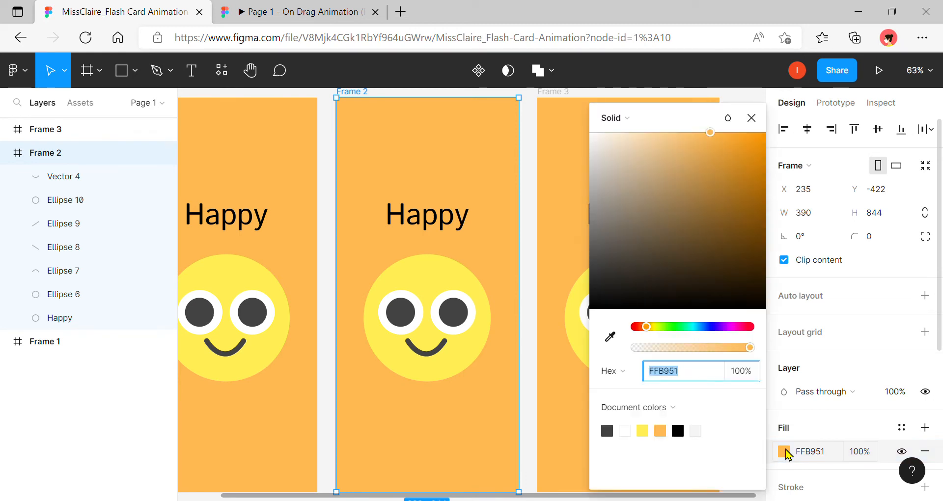
click(704, 327)
drag(700, 173, 684, 125)
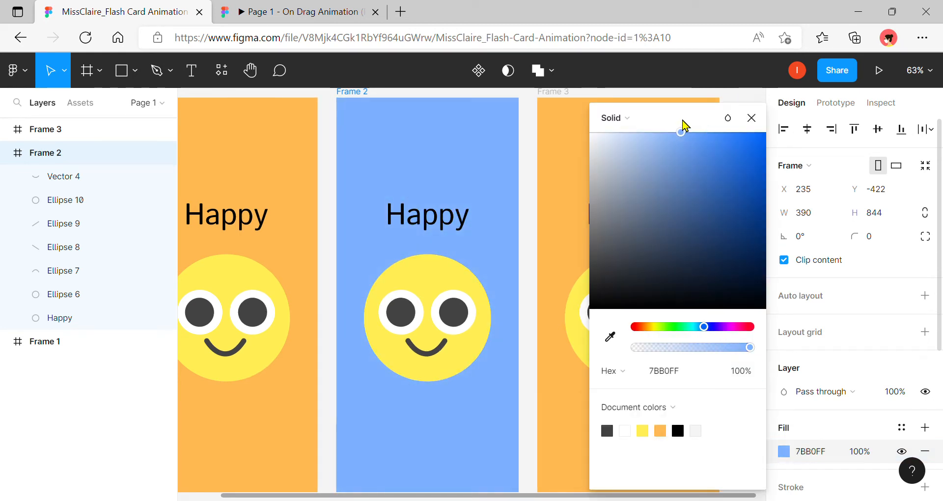
click(751, 119)
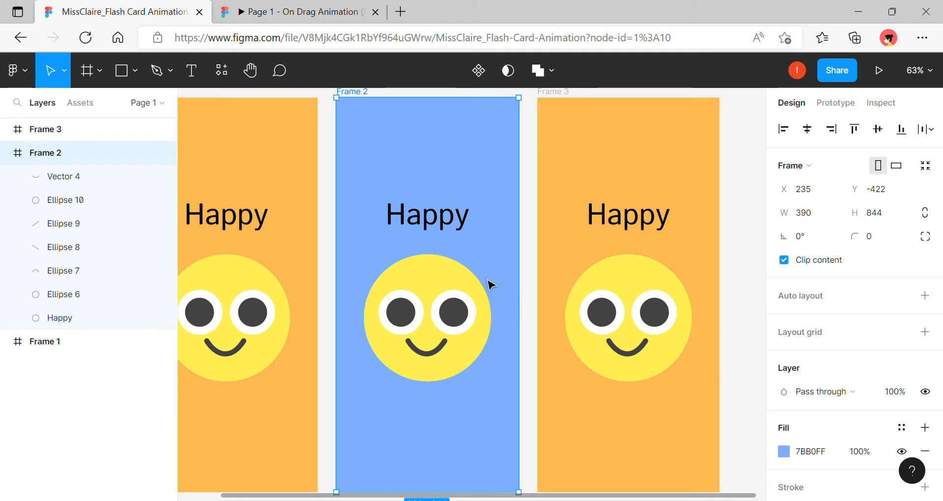
Flip the smile on Frame 2's face vertically into a frown
click(436, 359)
right_click(436, 358)
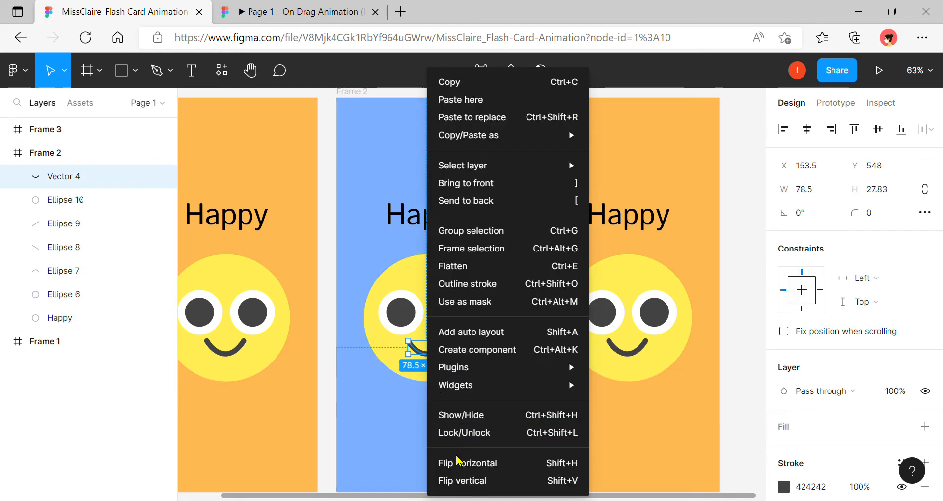
click(455, 480)
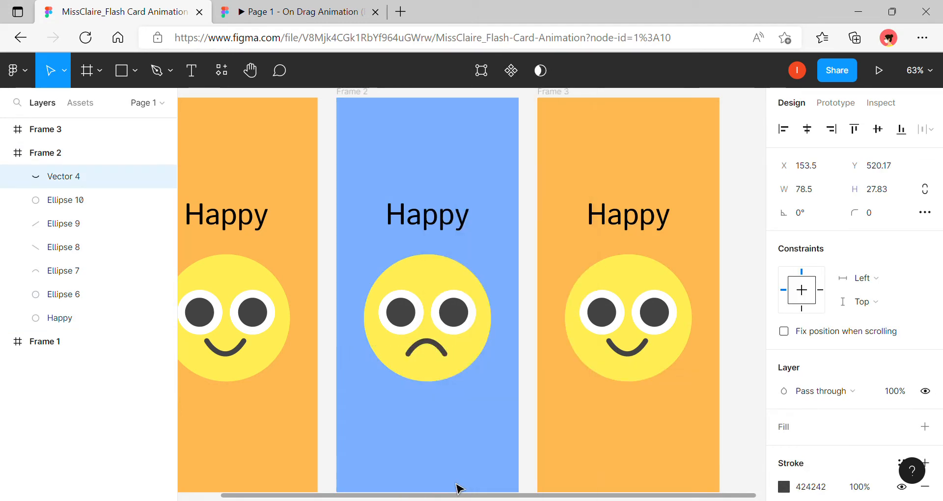
click(523, 404)
Replace the "Happy" text in the blue Frame 2 with "Sad" and collapse the frame's layers
click(444, 248)
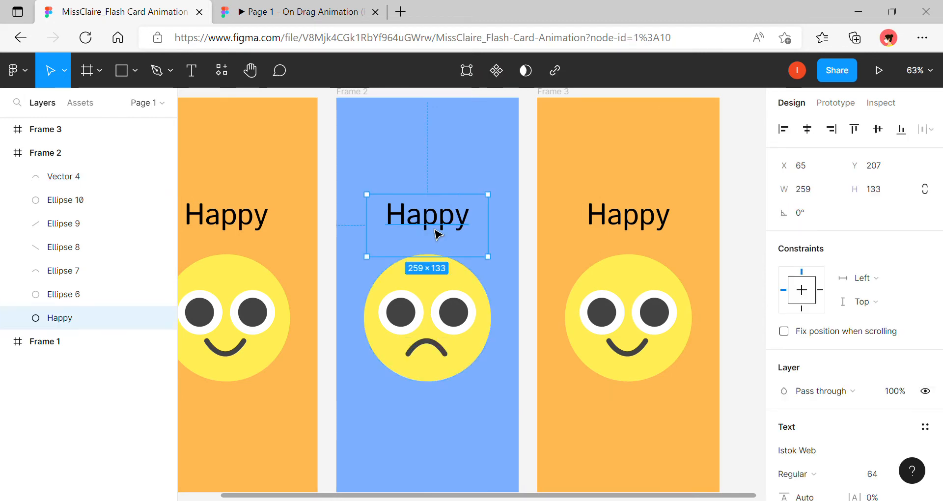
double_click(442, 240)
text(Sad)
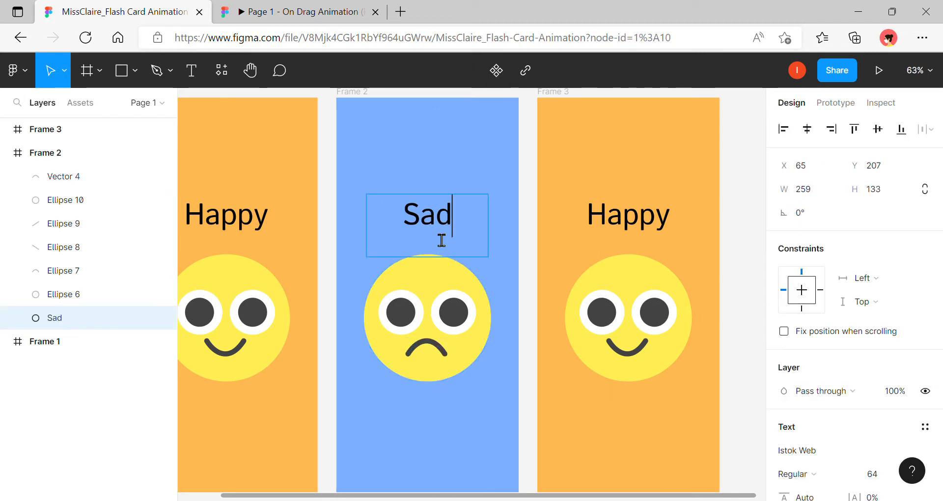
key(Escape)
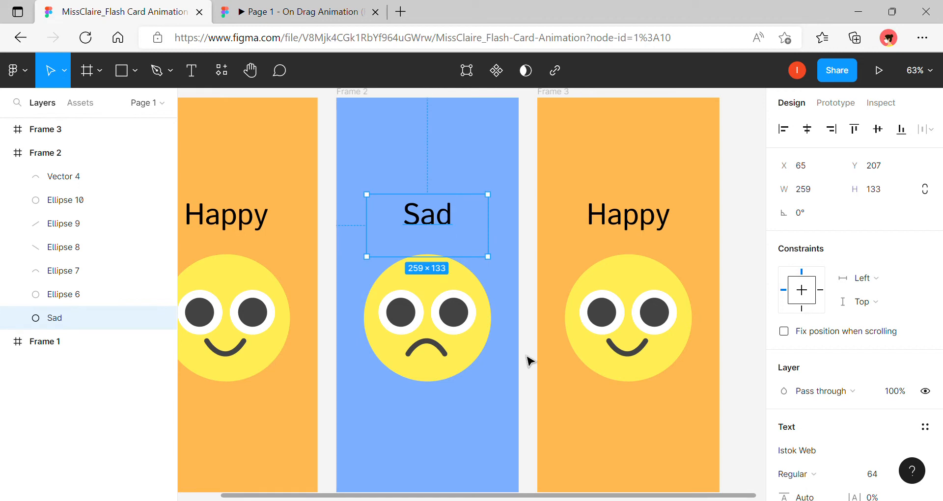
click(6, 154)
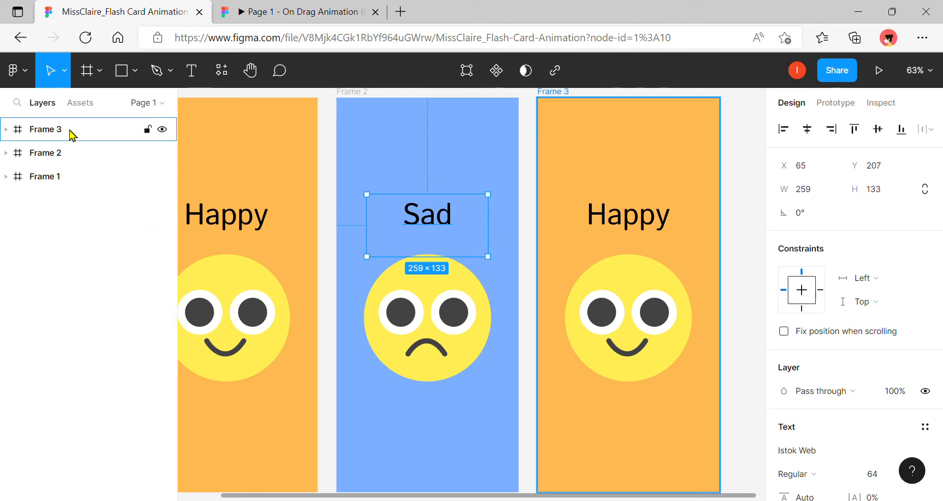
Set the fill of Frame 3 to the solid light red FF8266
click(73, 136)
click(6, 129)
scroll(470, 279, right, 3)
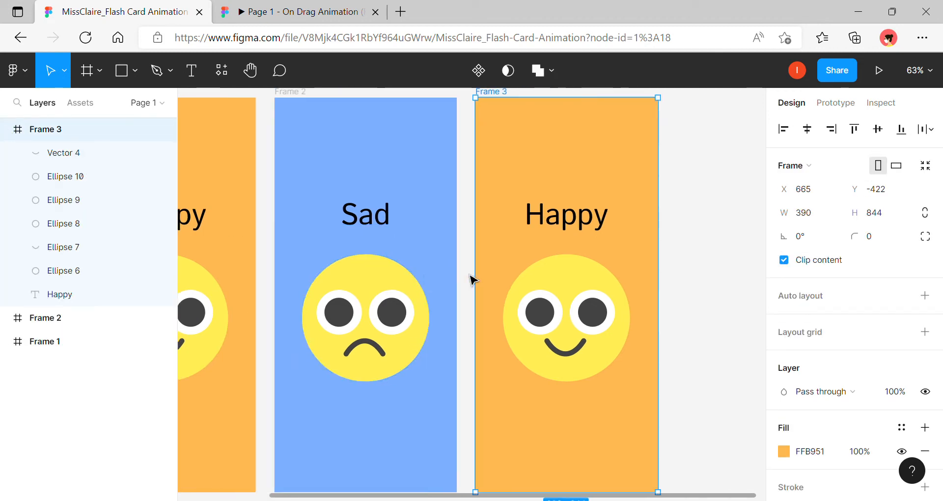
scroll(472, 278, right, 6)
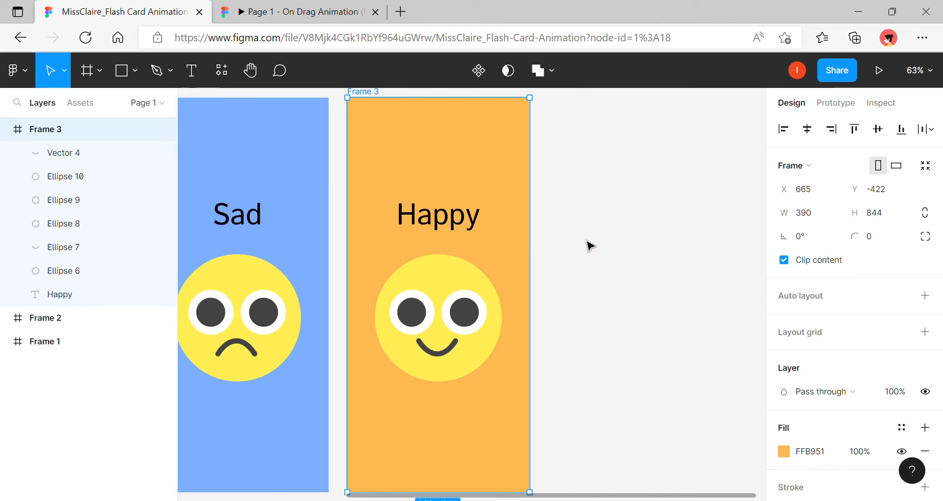
click(785, 453)
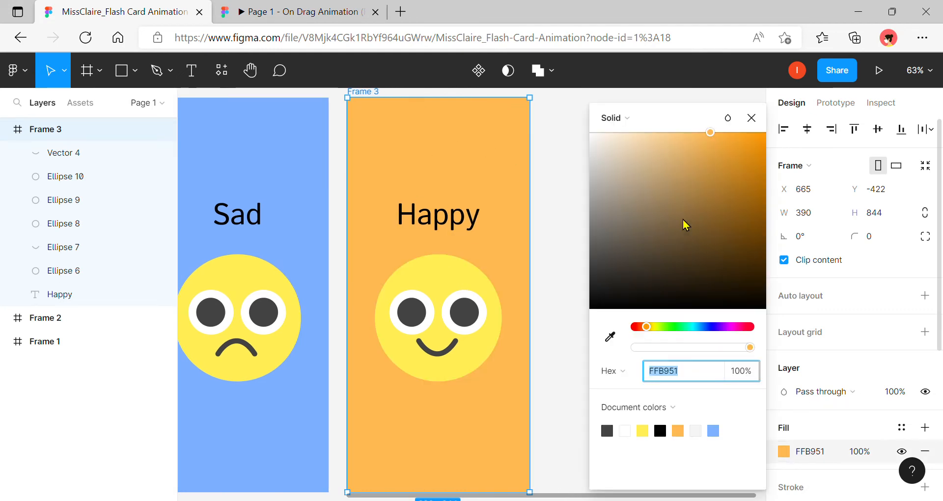
drag(641, 328, 638, 328)
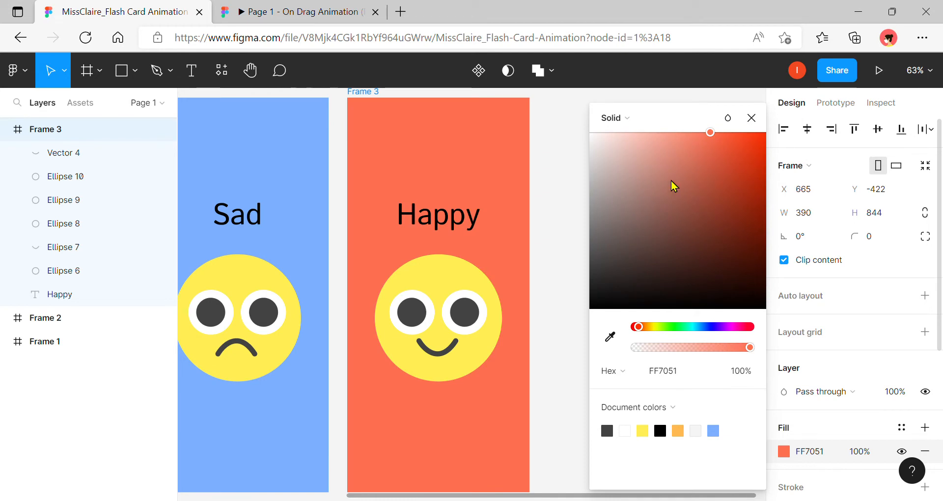
drag(722, 148, 697, 122)
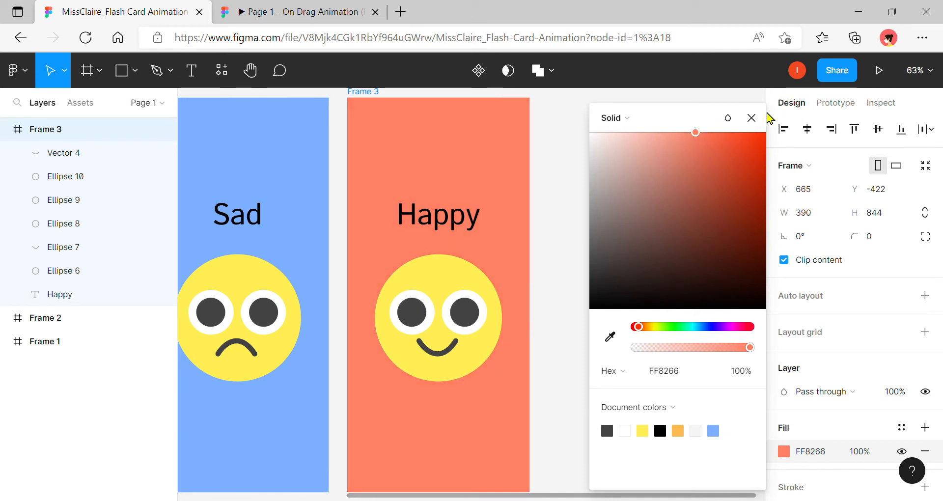
click(752, 118)
Replace the "Happy" text in the red Frame 3 with "Angry"
double_click(464, 216)
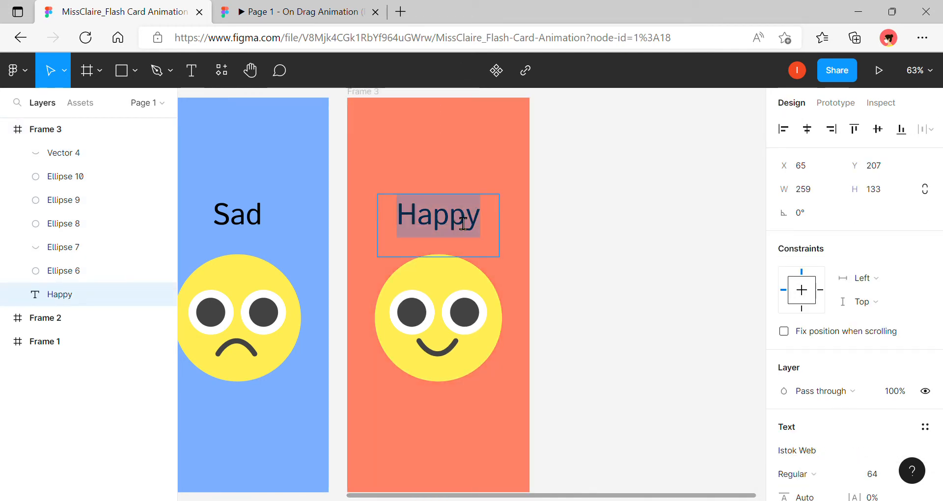
text(Angry)
key(Escape)
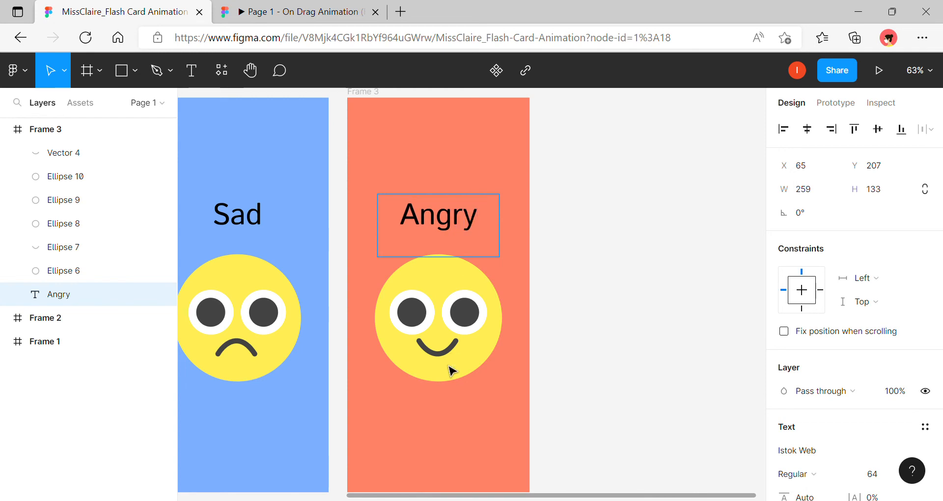
Flip the mouth on the Angry card's face vertically so it curves downward
click(449, 361)
right_click(440, 349)
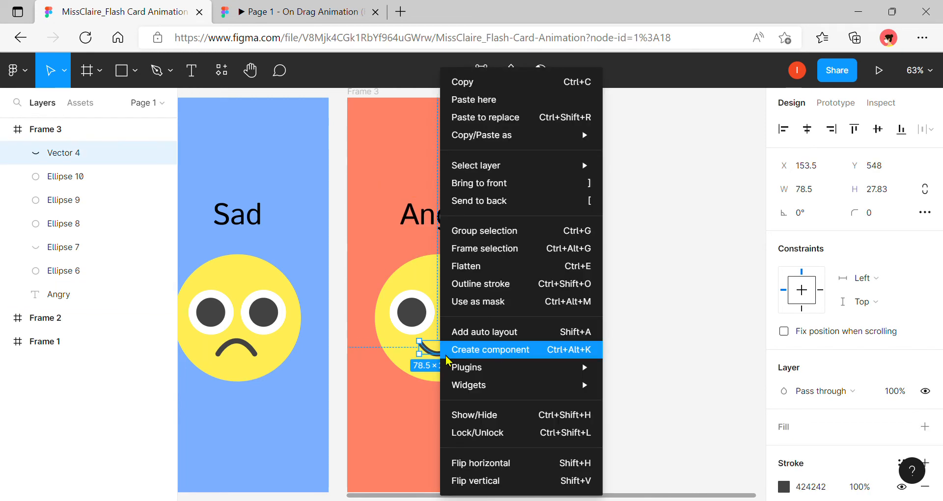
click(501, 482)
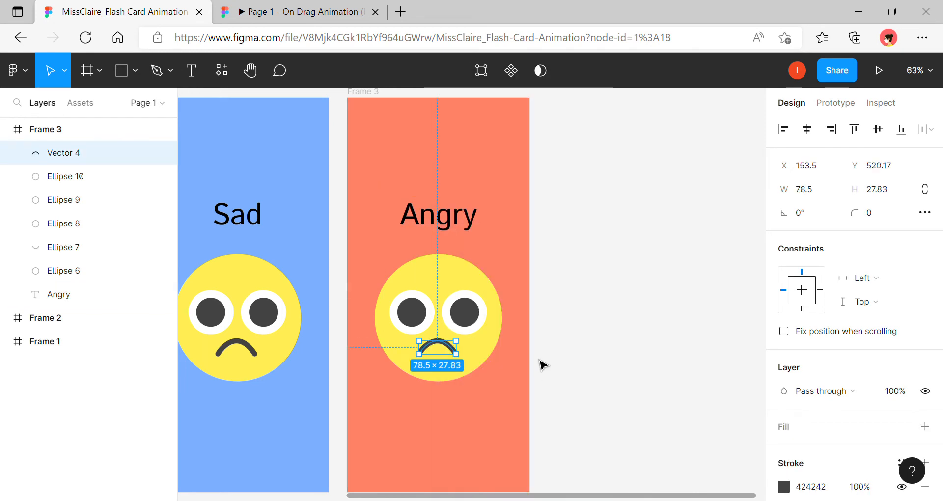
Draw a slanted eyebrow line of about 72.5 × 42.5 over the Angry face's left eye with the Pen tool, sloping down toward the centre
click(163, 78)
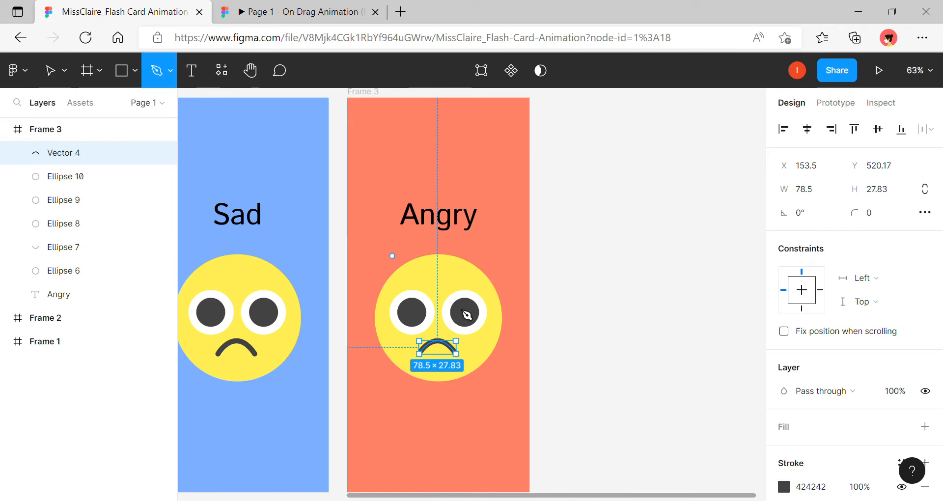
click(401, 280)
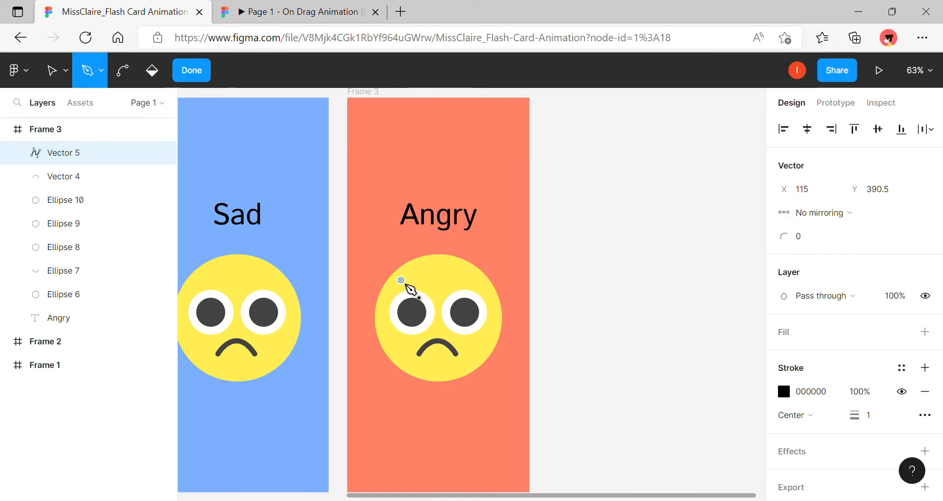
click(436, 301)
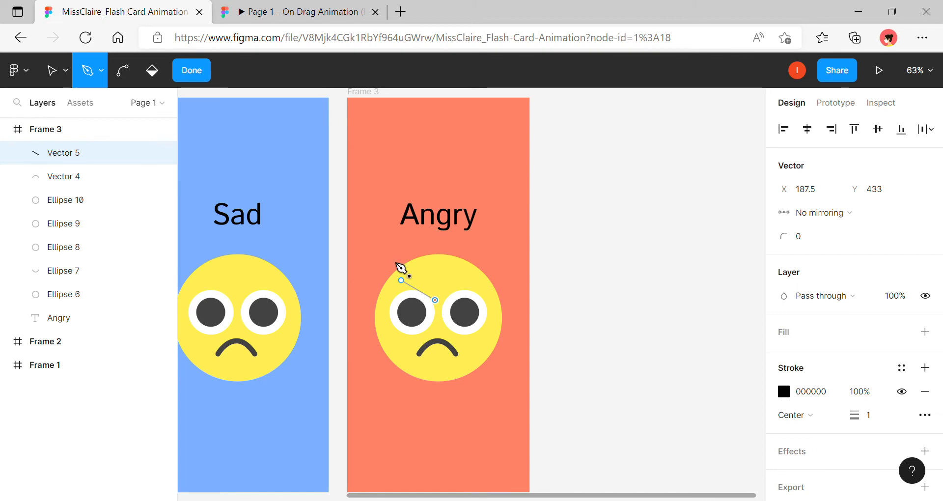
key(Escape)
key(Escape)
Set the eyebrow line's stroke width to 11 and give it rounded ends
scroll(847, 432, down, 3)
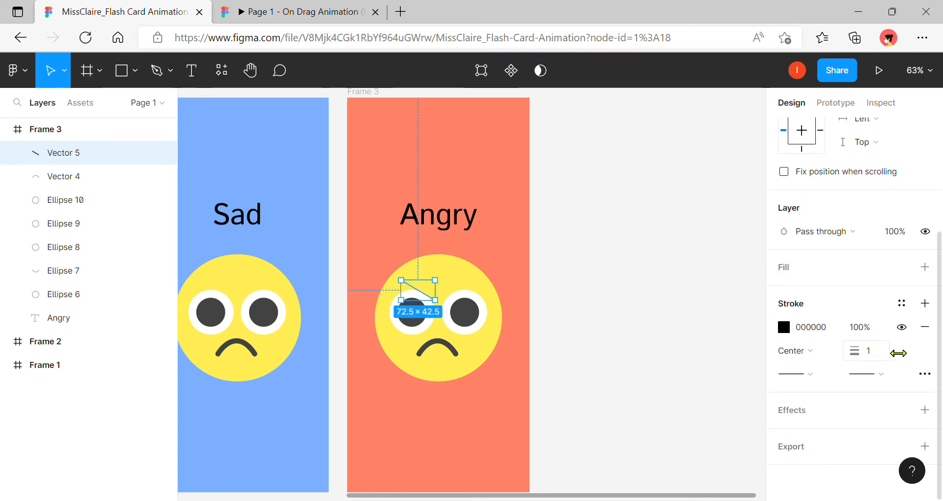
drag(898, 353, 904, 350)
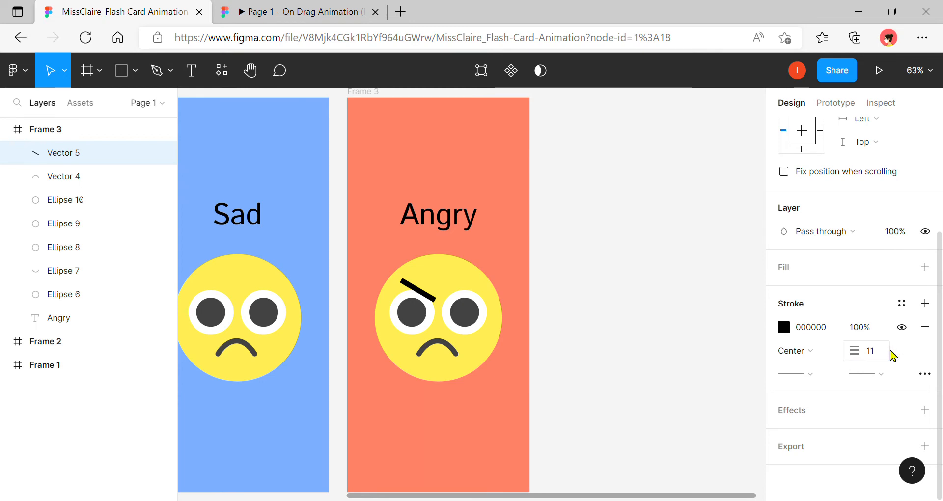
click(810, 374)
click(818, 461)
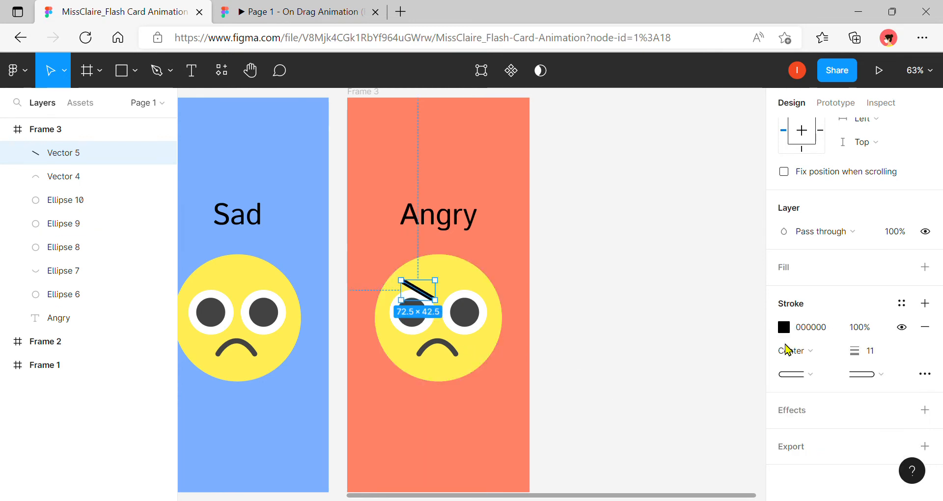
Match the eyebrow's stroke colour to the mouth's dark grey 424242 by sampling it with the eyedropper
click(784, 328)
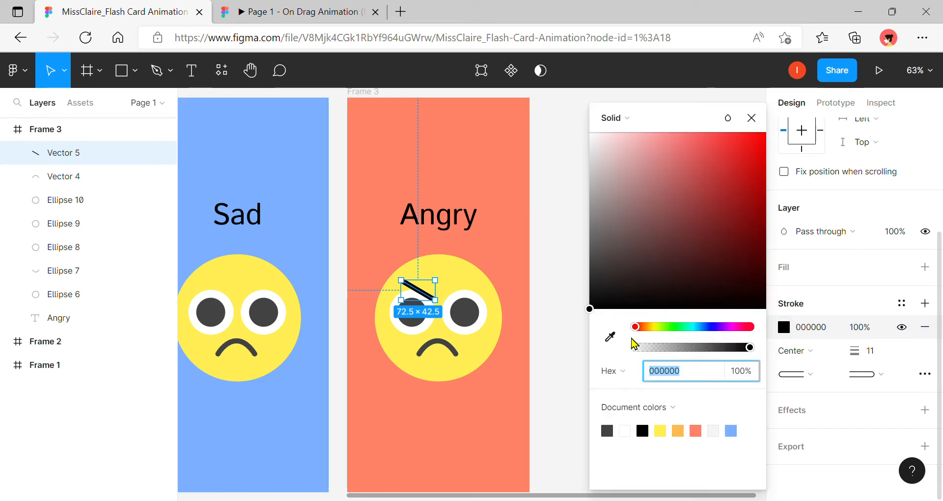
click(610, 336)
click(461, 354)
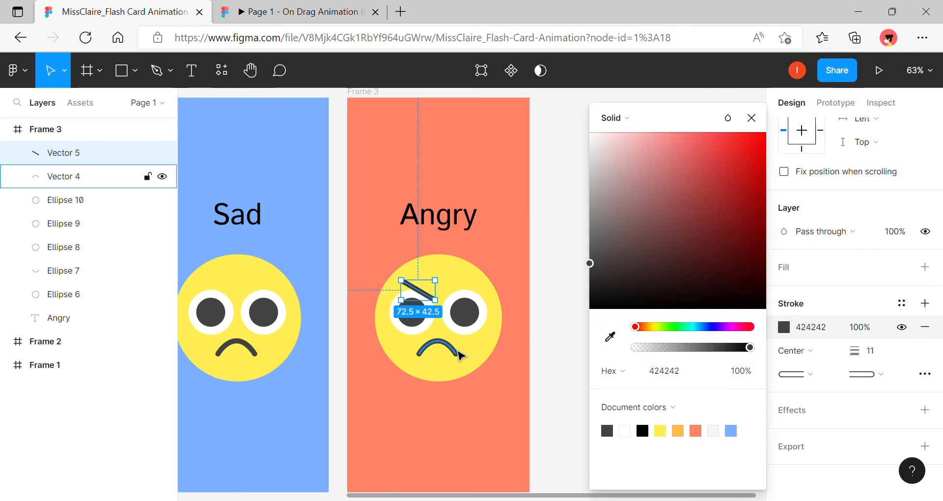
click(751, 118)
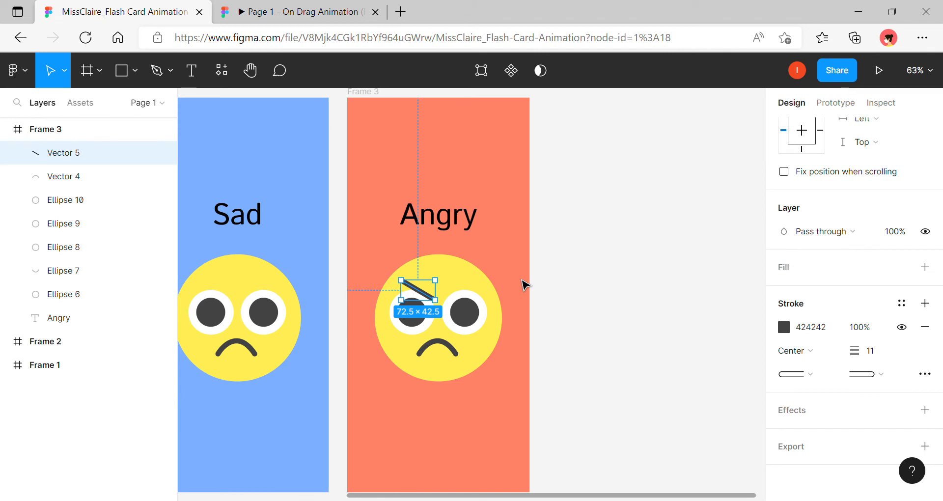
Paste a copy of the Angry face's eyebrow line in place and flip it horizontally
key(ctrl+v)
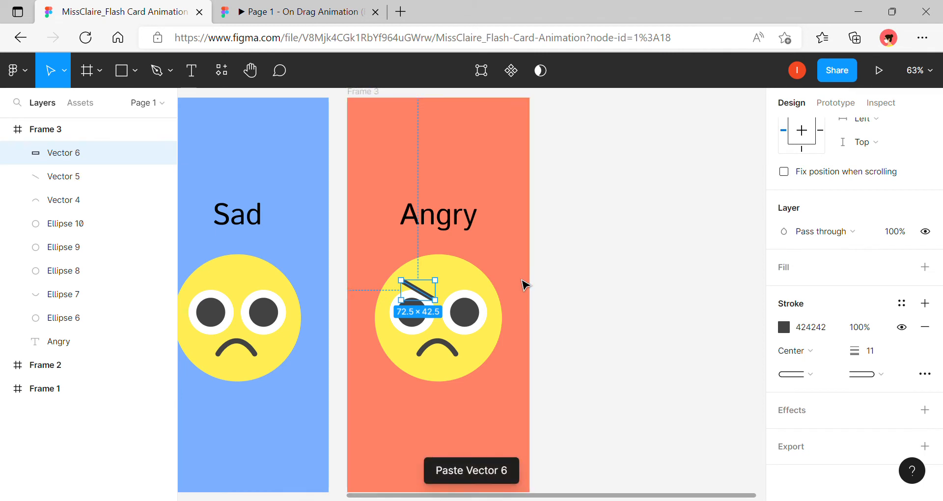
right_click(422, 299)
click(451, 461)
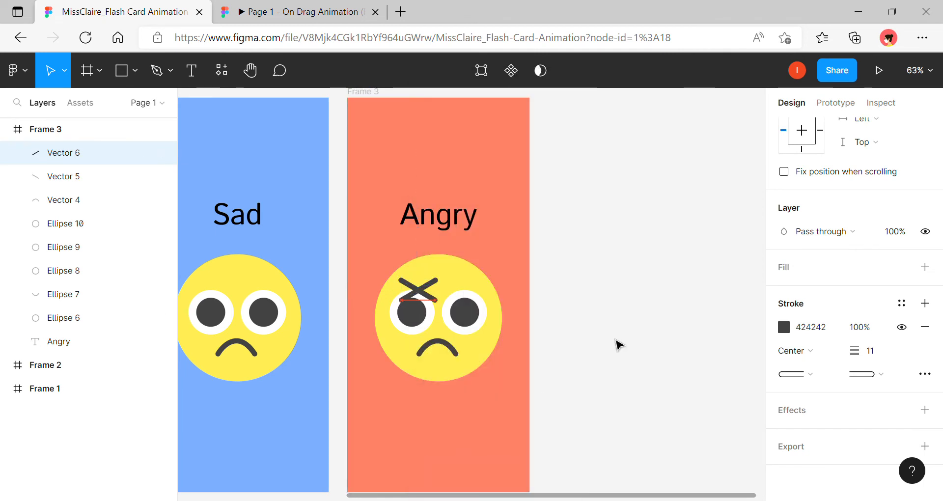
Shift the flipped eyebrow horizontally until it sits over the Angry face's right eye, mirroring the first eyebrow with a small gap between them
key(shift+Right)
key(shift+Right)
key(shift+Right)
key(shift+Right)
key(shift+Right)
key(shift+Right)
key(shift+Right)
key(shift+Right)
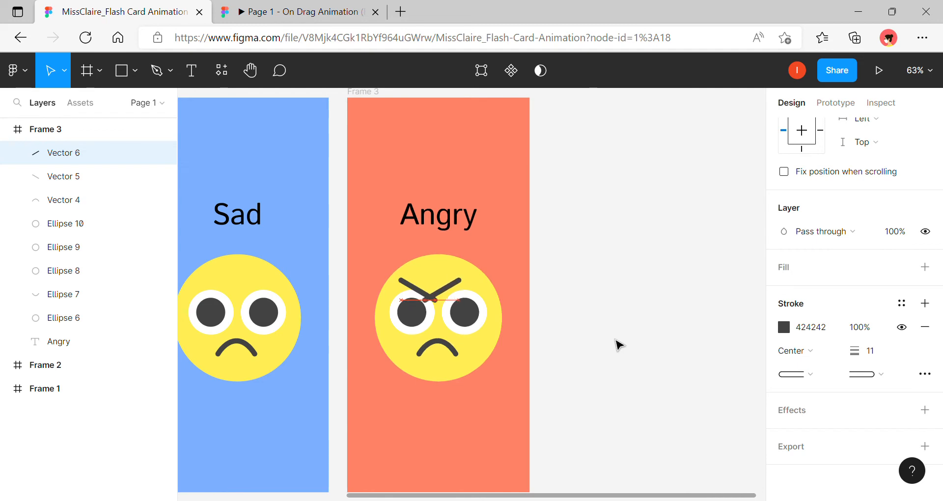
key(shift+Right)
key(shift+Right)
key(shift+Right)
key(shift+Right)
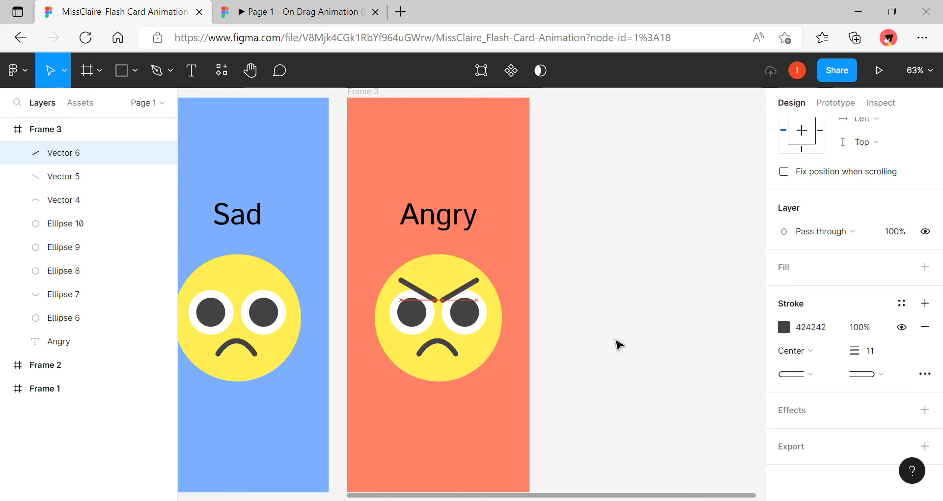
key(Right)
click(618, 343)
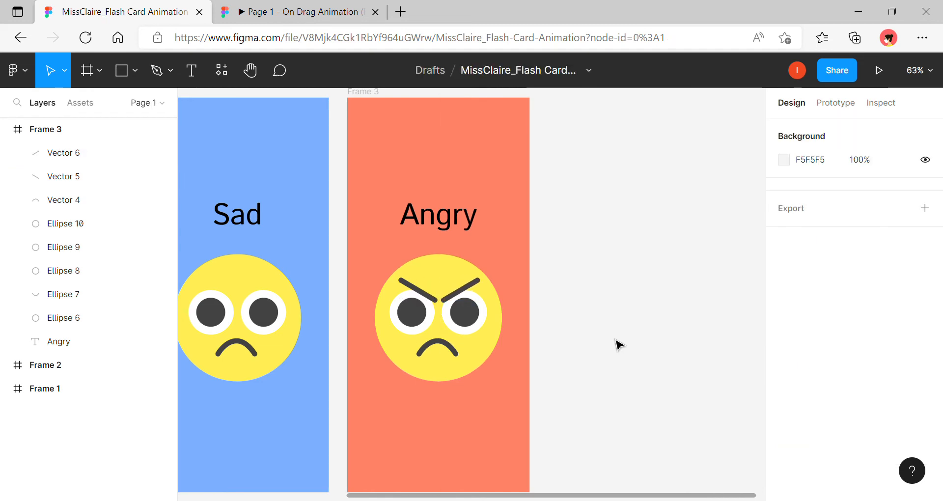
Look over the Happy, Sad and Angry cards side by side to compare their faces
scroll(618, 344, left, 5)
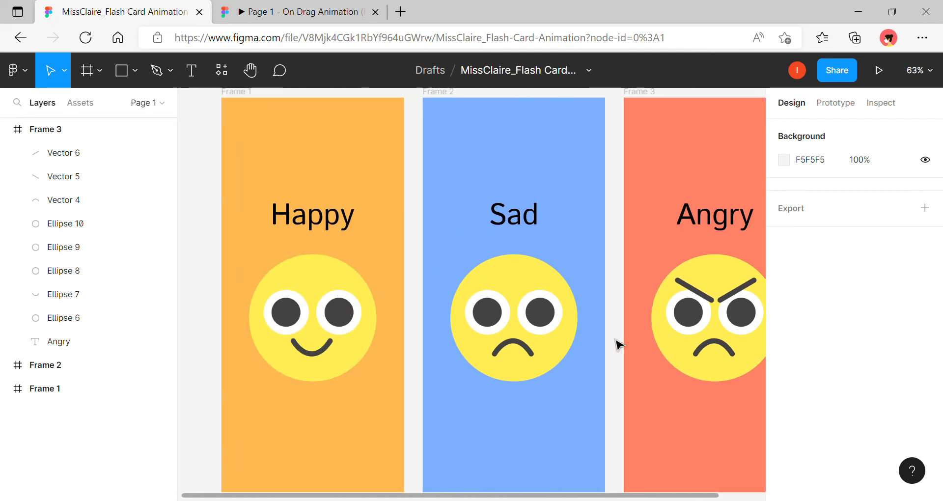
scroll(618, 343, right, 4)
scroll(618, 344, left, 5)
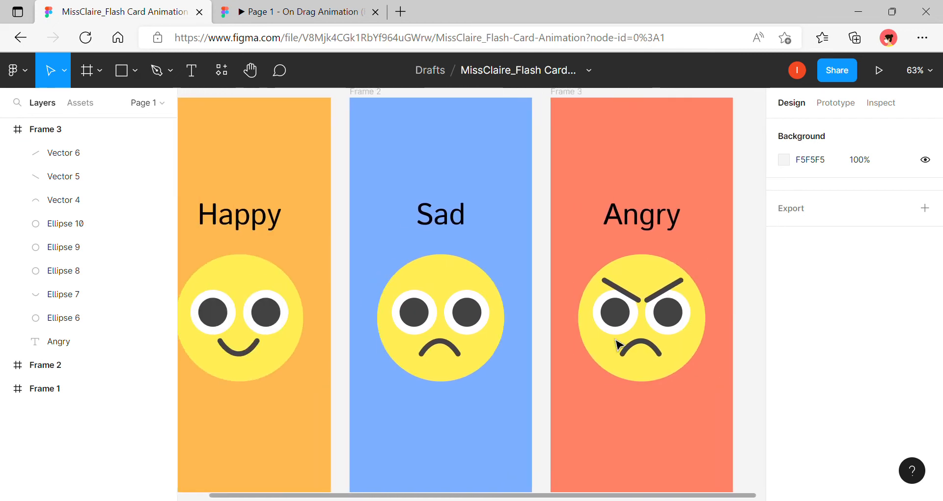
scroll(617, 344, down, 1)
scroll(261, 336, left, 3)
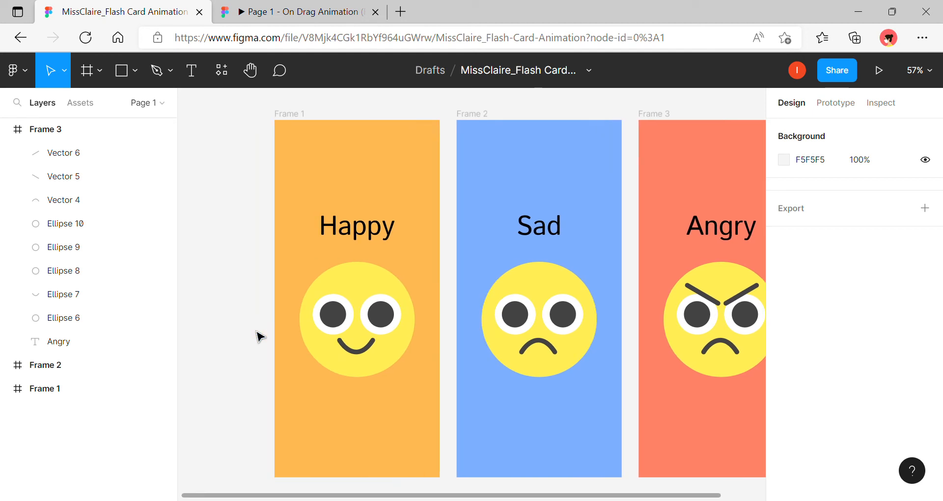
scroll(257, 333, right, 4)
scroll(259, 332, left, 2)
scroll(258, 333, right, 8)
scroll(259, 332, down, 3)
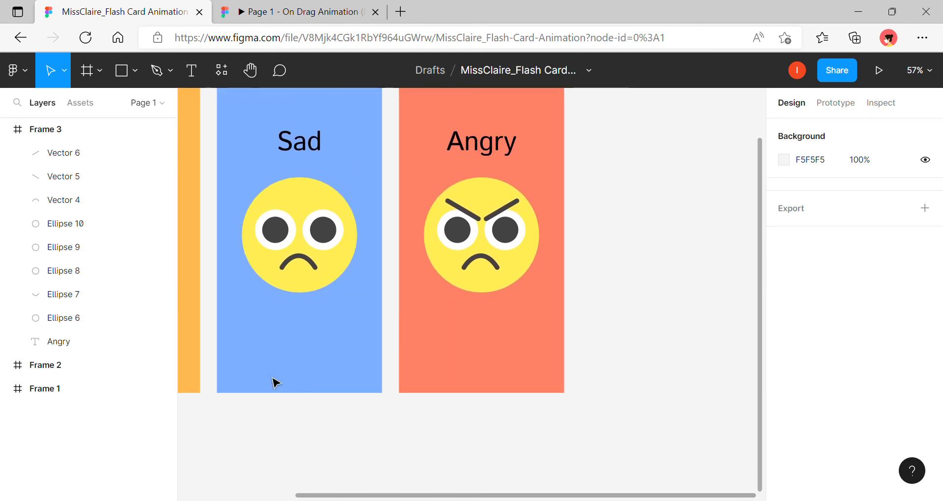
scroll(277, 386, up, 3)
scroll(277, 386, left, 1)
scroll(282, 388, left, 8)
scroll(284, 389, up, 1)
scroll(285, 390, right, 2)
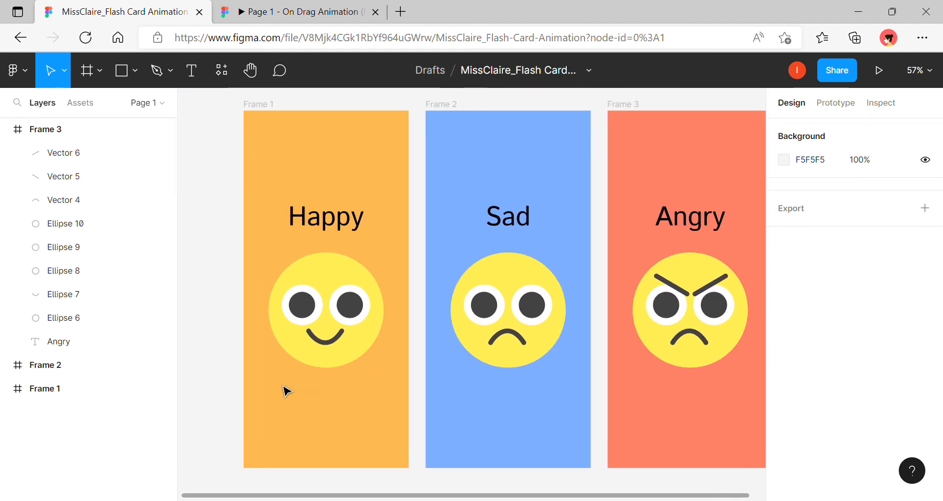
Collapse the layer list and add a prototype connection from the Happy card (Frame 1) to the Sad card (Frame 2)
click(7, 130)
click(56, 185)
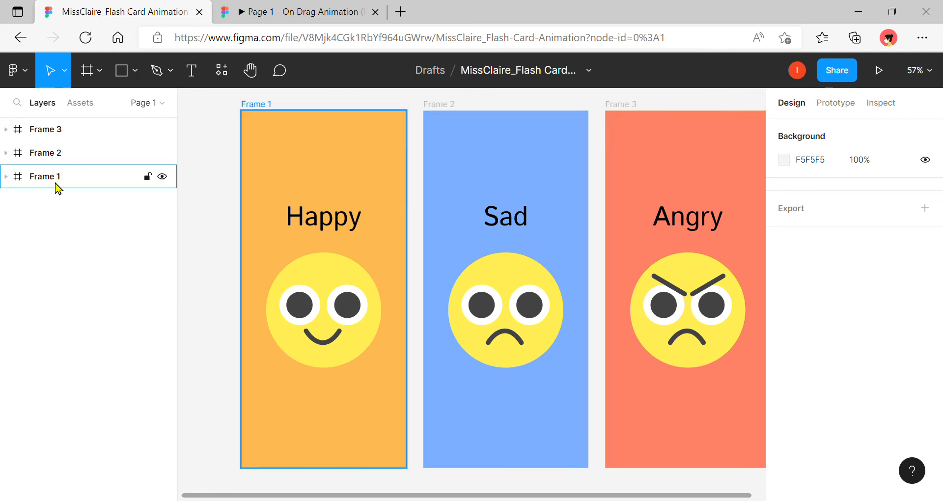
click(59, 186)
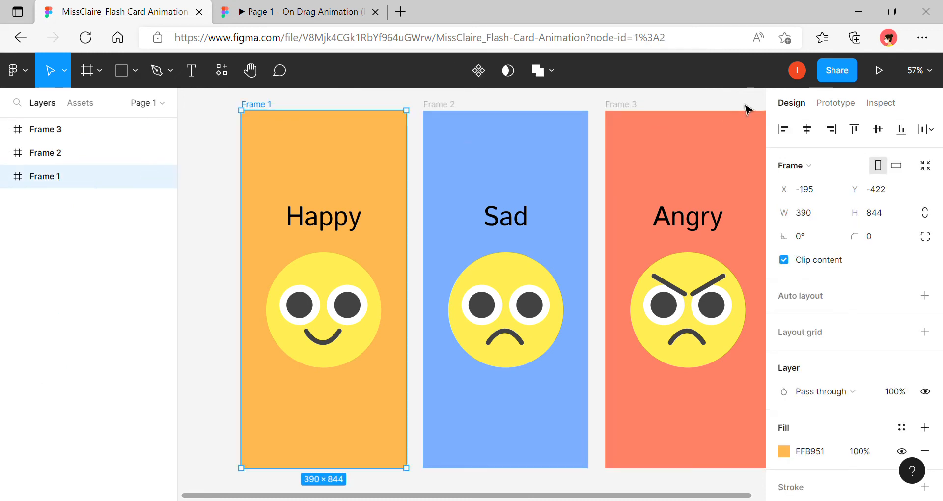
click(831, 105)
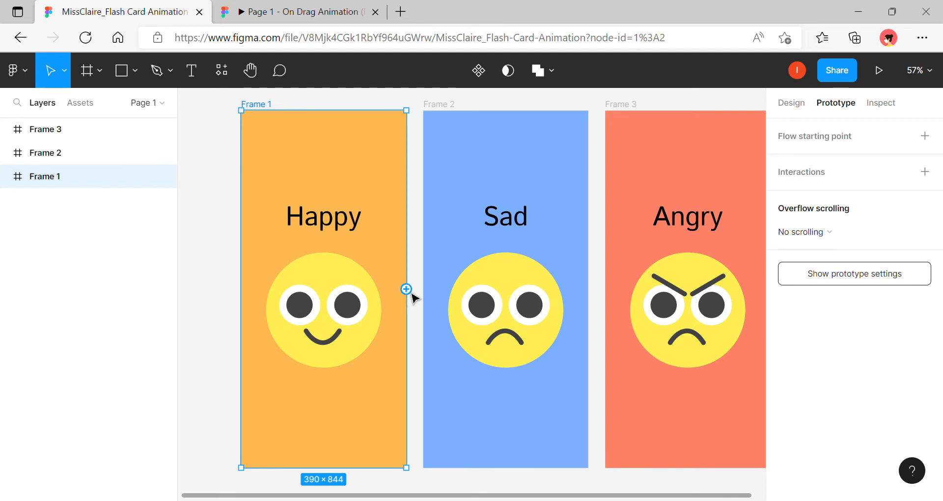
drag(412, 293, 449, 301)
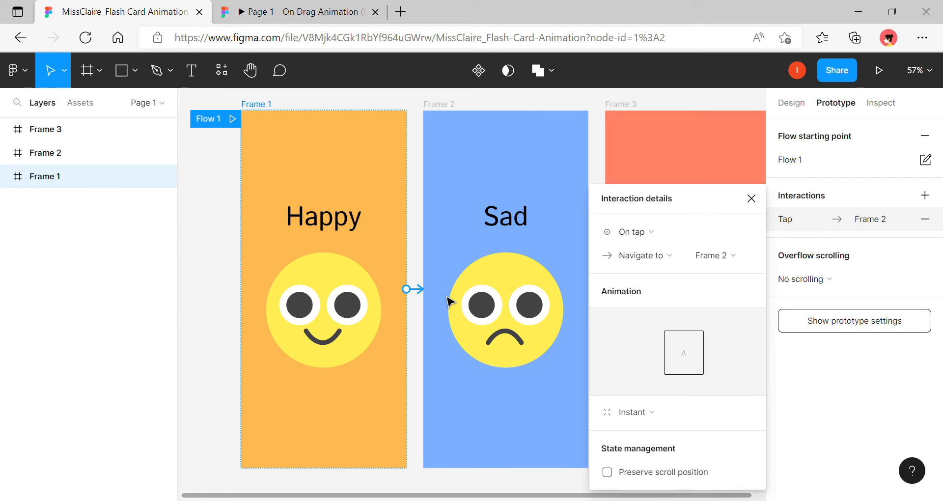
Set the Happy-to-Sad interaction to trigger On drag with a Push animation directed left
click(645, 237)
click(642, 249)
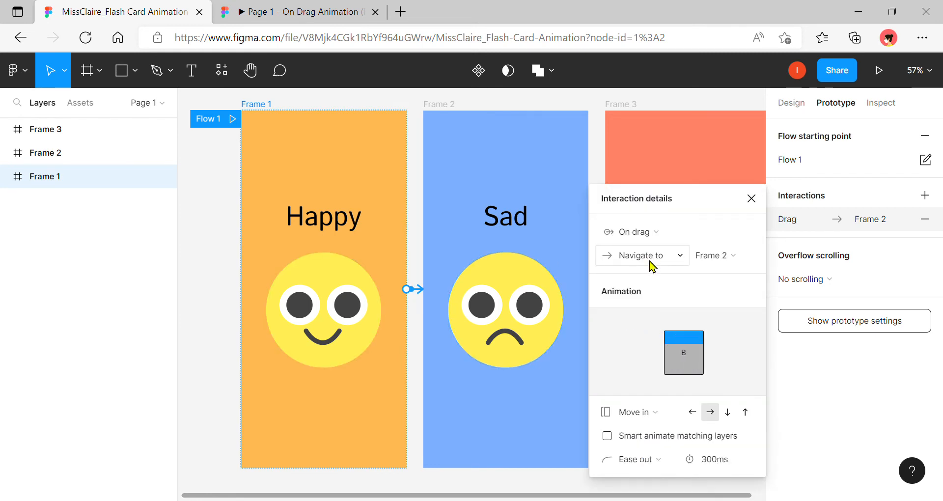
click(647, 417)
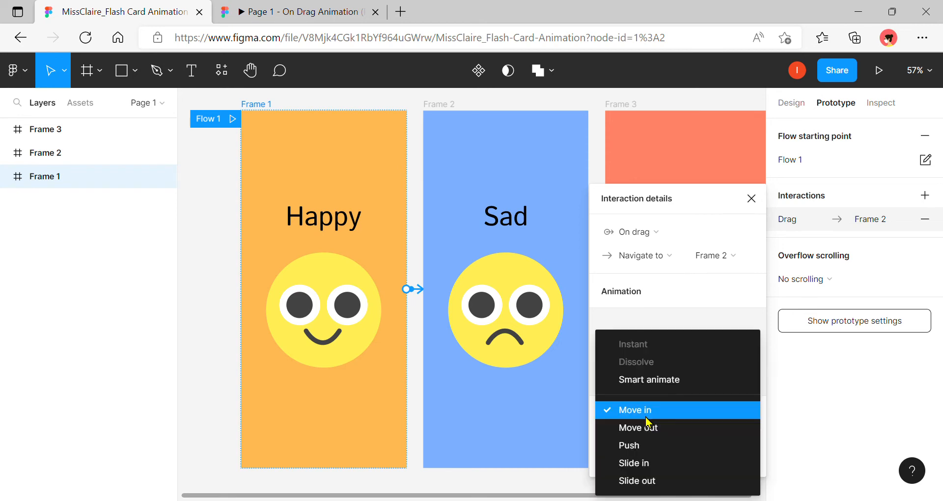
click(640, 448)
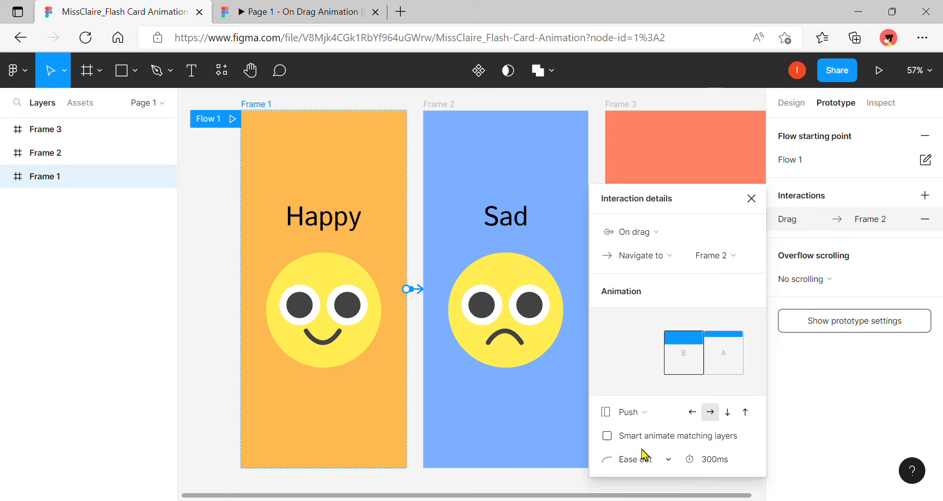
click(694, 413)
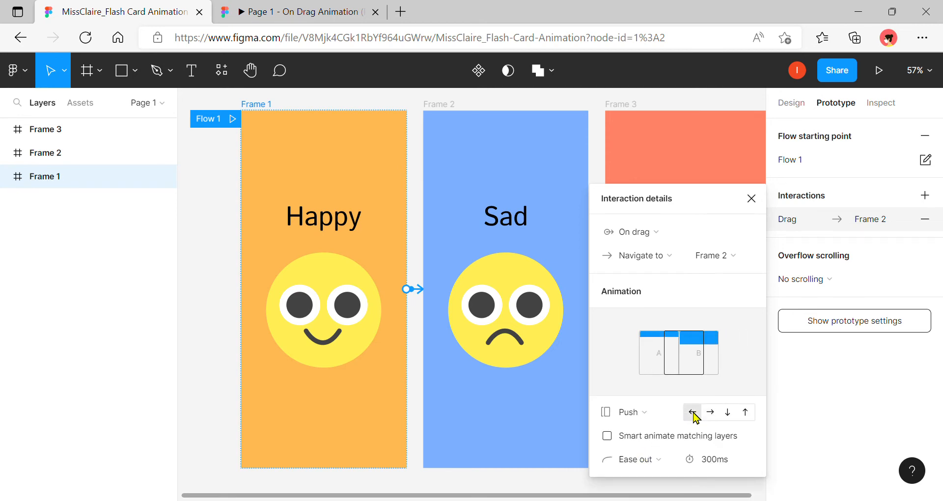
click(758, 204)
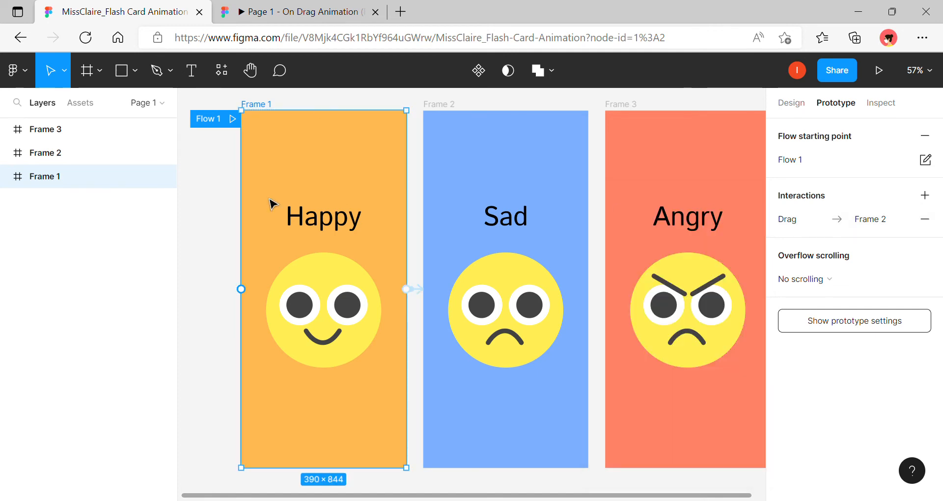
Connect the Sad card (Frame 2) to the Angry card (Frame 3) with an On drag interaction
click(80, 163)
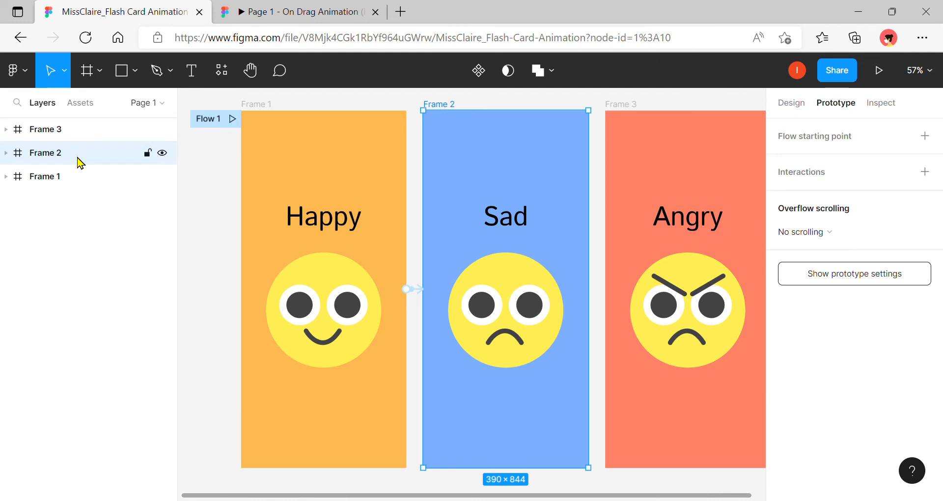
mouse_move(593, 301)
drag(589, 290, 630, 293)
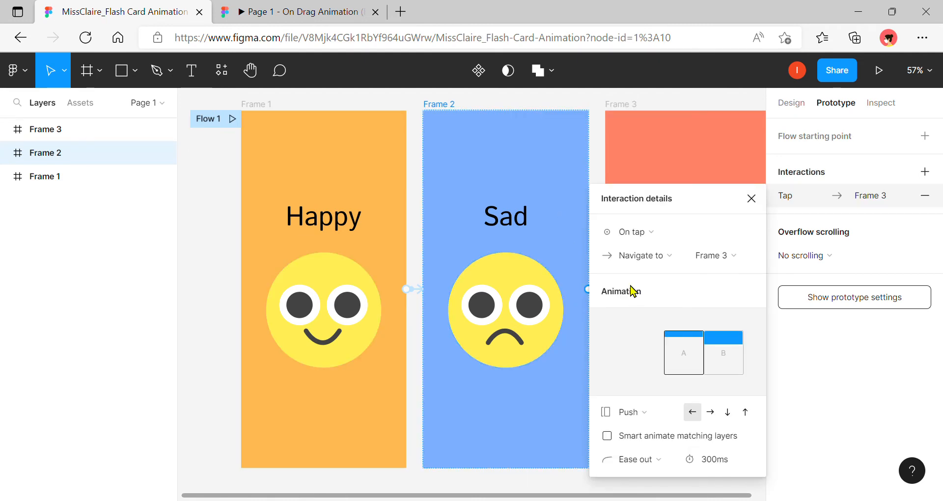
click(633, 233)
click(641, 247)
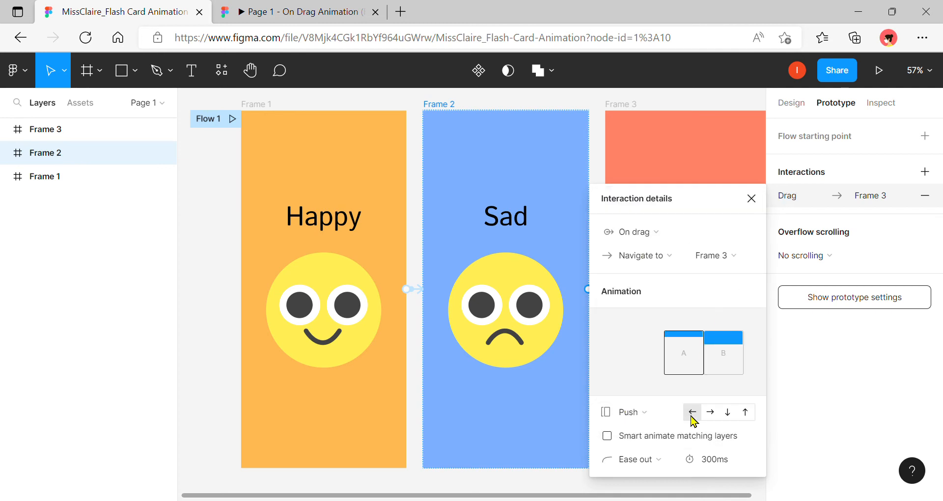
click(751, 198)
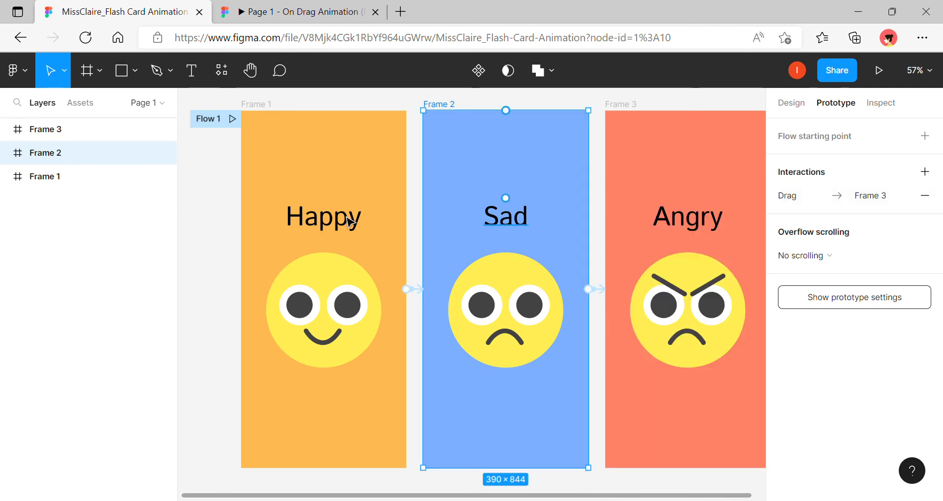
Connect the Angry card (Frame 3) back to the Happy card (Frame 1) with an On drag interaction
click(98, 131)
scroll(533, 265, right, 3)
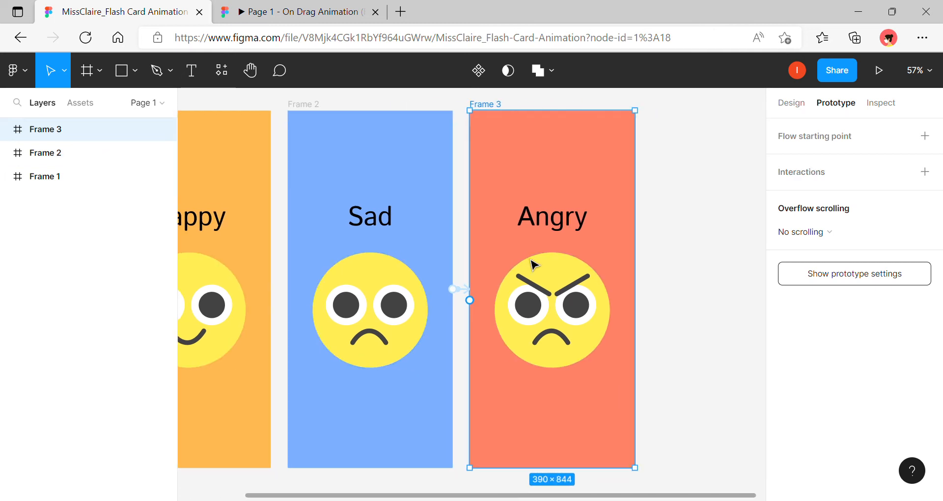
scroll(633, 268, left, 1)
scroll(633, 268, left, 2)
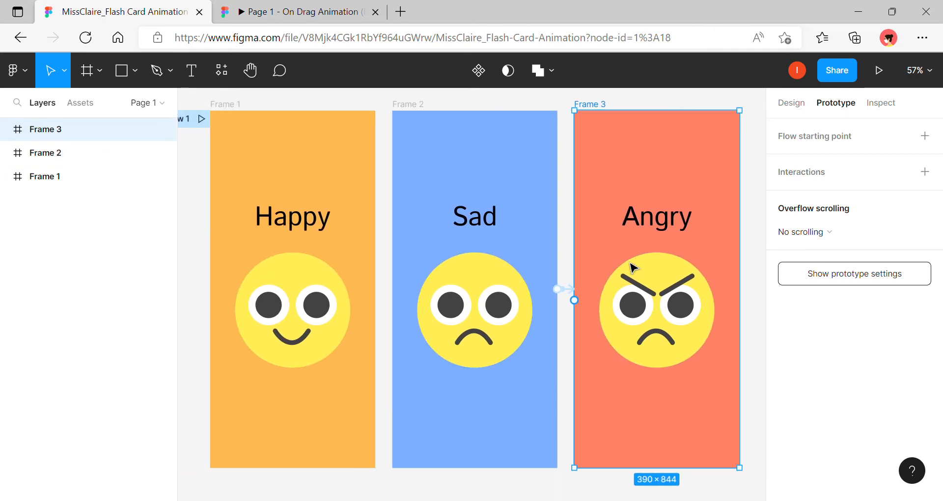
drag(740, 289, 315, 317)
click(639, 237)
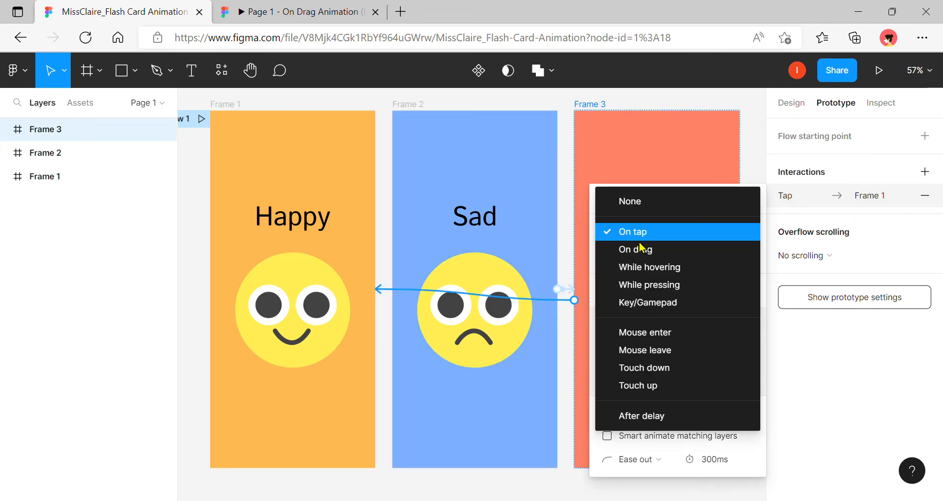
click(643, 247)
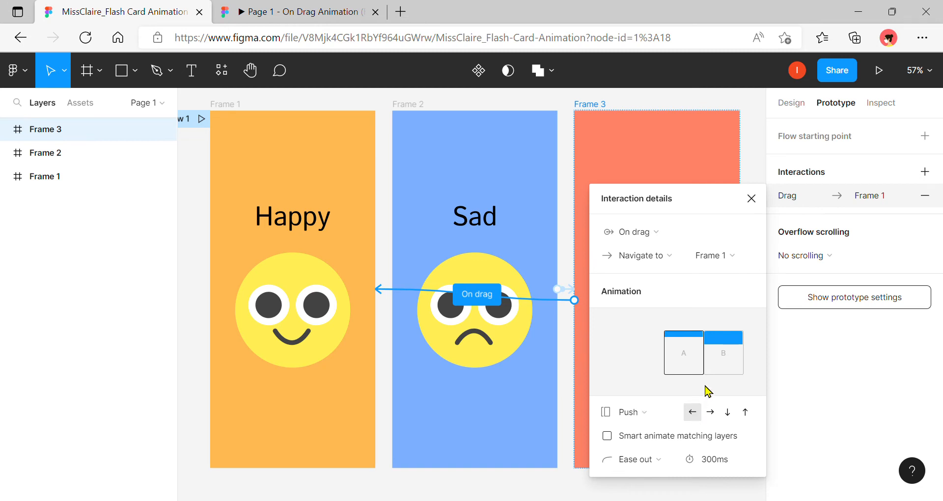
click(759, 200)
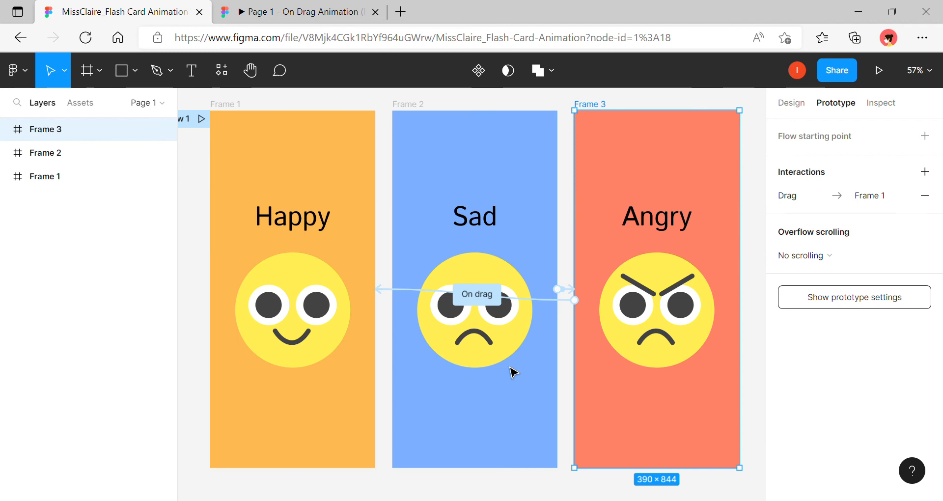
Add an On drag interaction from the Angry card (Frame 3) back to the Sad card (Frame 2), with its Push directed right
scroll(652, 362, right, 3)
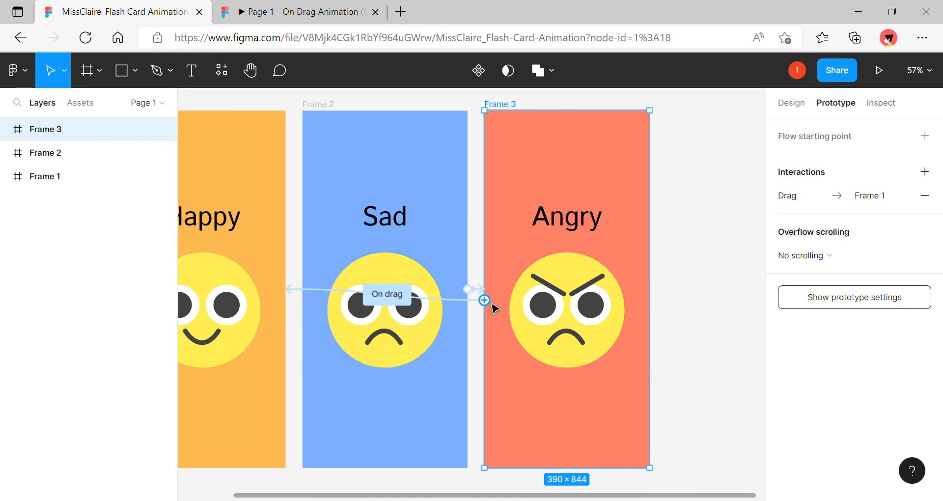
drag(492, 304, 464, 332)
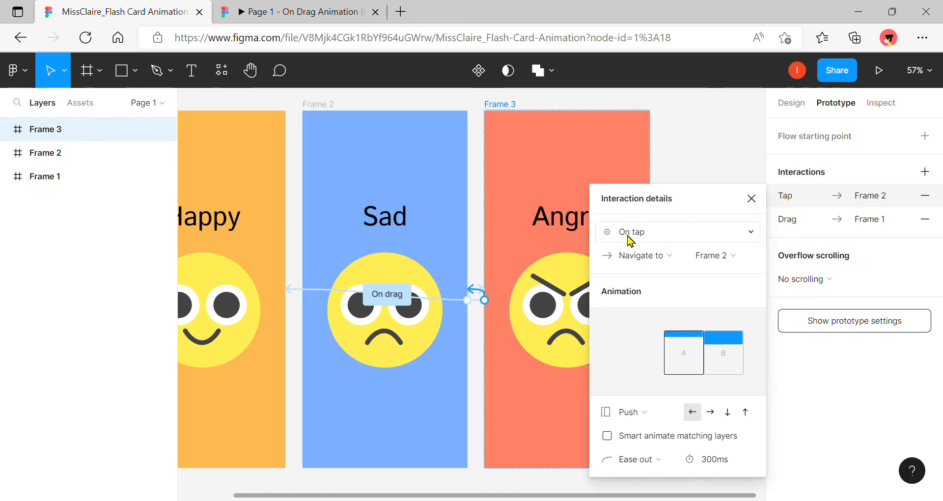
click(630, 240)
click(647, 253)
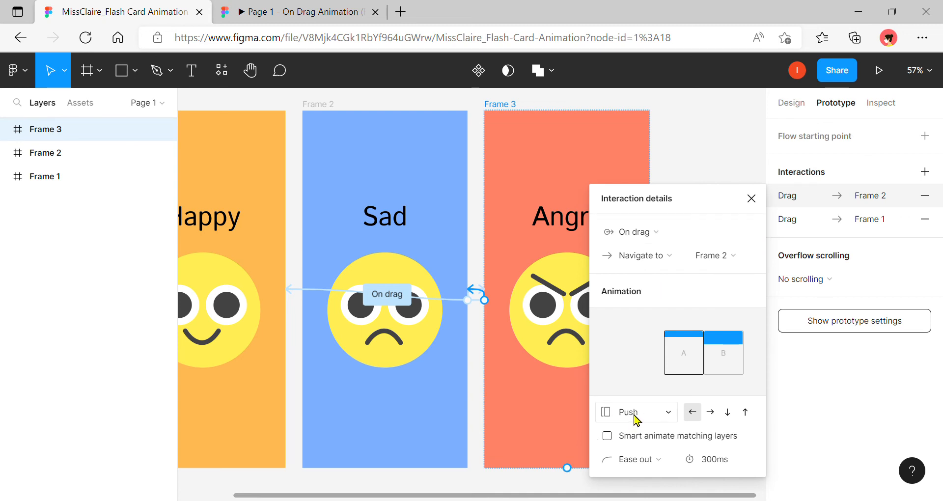
click(710, 412)
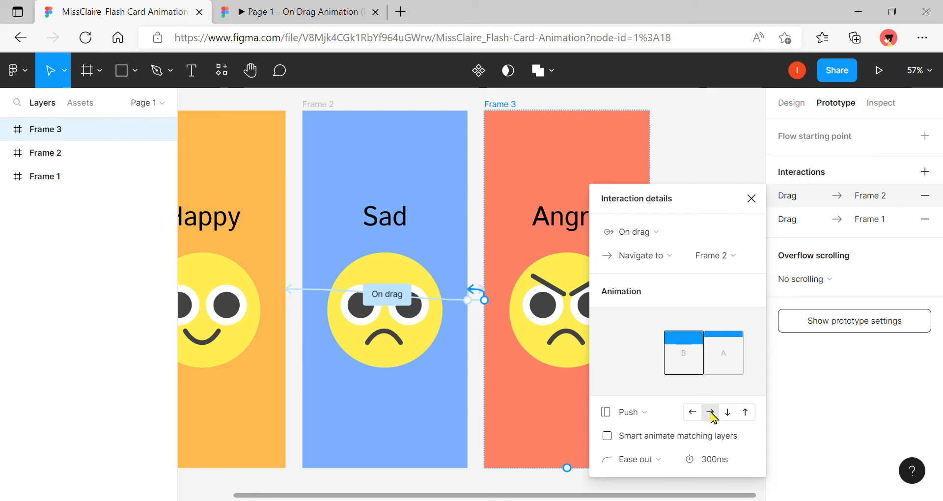
click(752, 199)
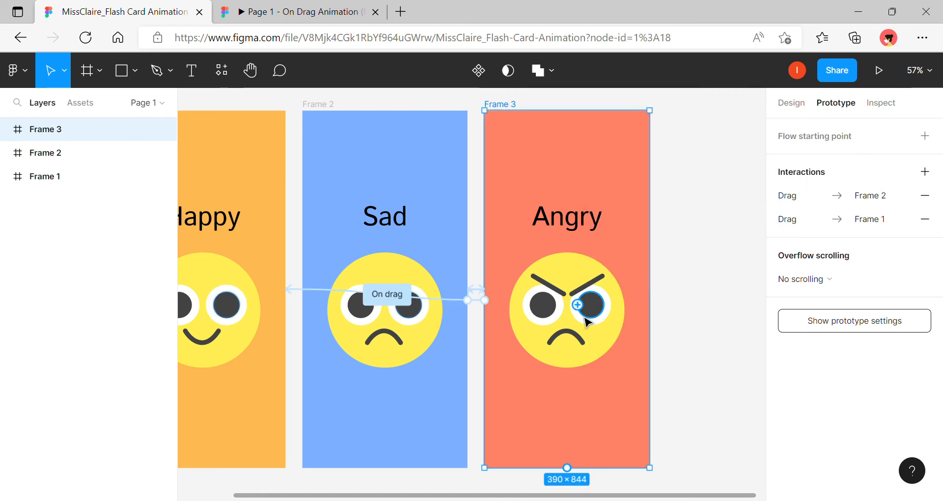
Connect the Sad card (Frame 2) back to the Happy card (Frame 1) with an On drag interaction using Push directed right
scroll(582, 314, left, 3)
click(89, 158)
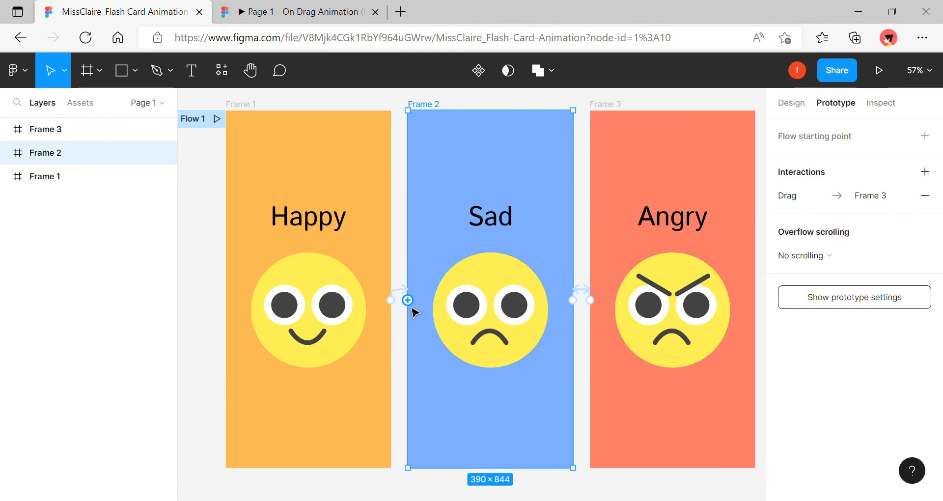
drag(412, 308, 375, 320)
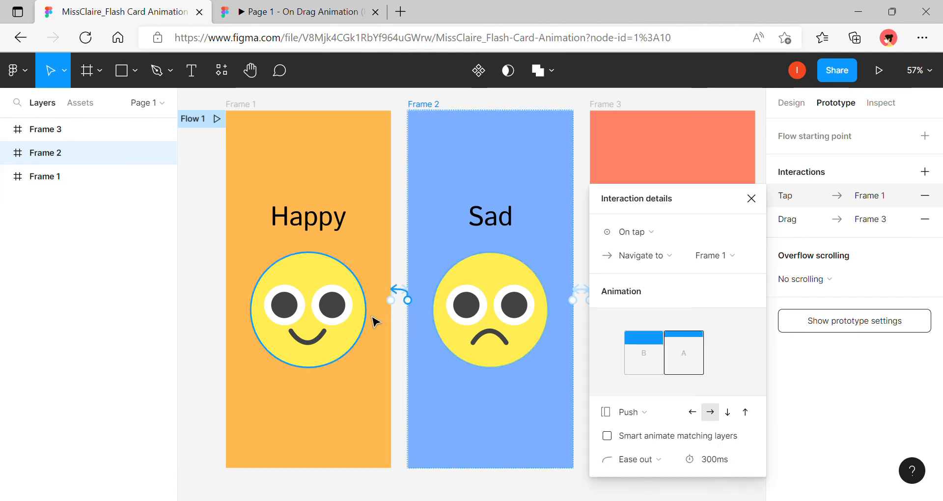
click(633, 231)
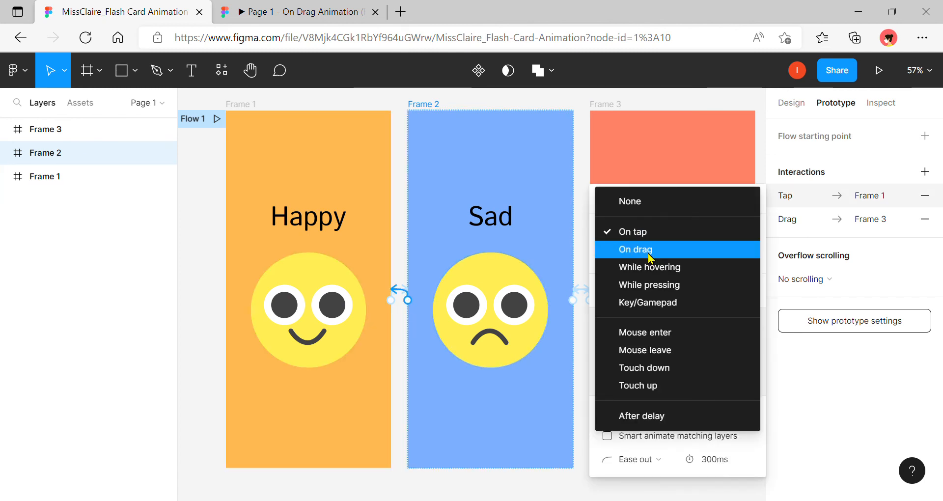
click(649, 250)
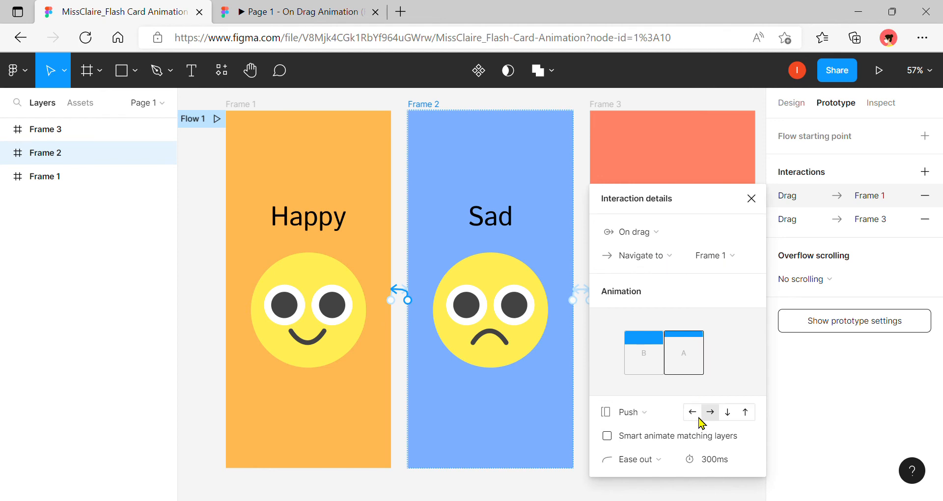
click(752, 198)
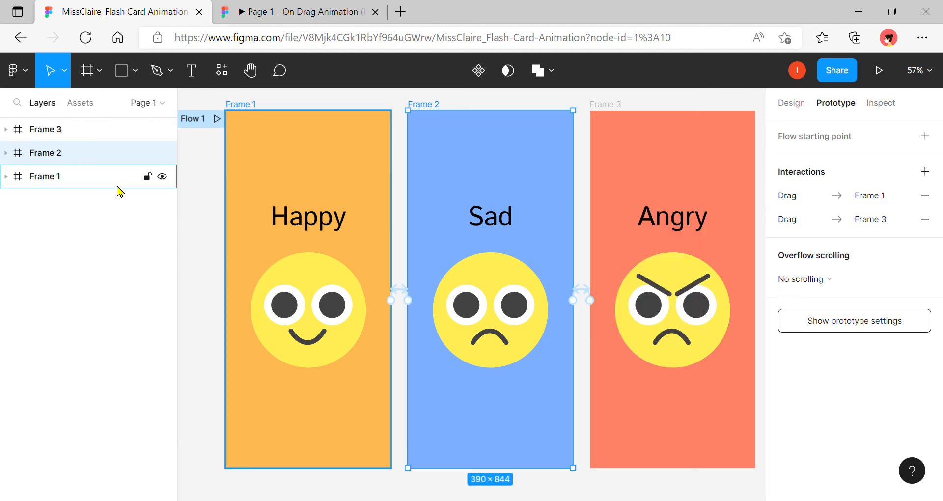
Connect the Happy card (Frame 1) to the Angry card (Frame 3) with an On drag interaction using Push directed right
click(87, 183)
scroll(406, 275, left, 3)
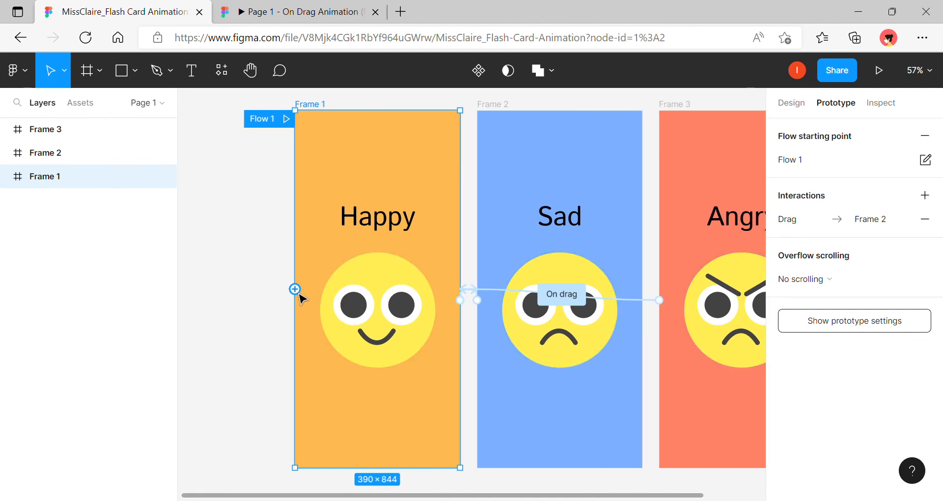
drag(295, 289, 683, 348)
click(648, 244)
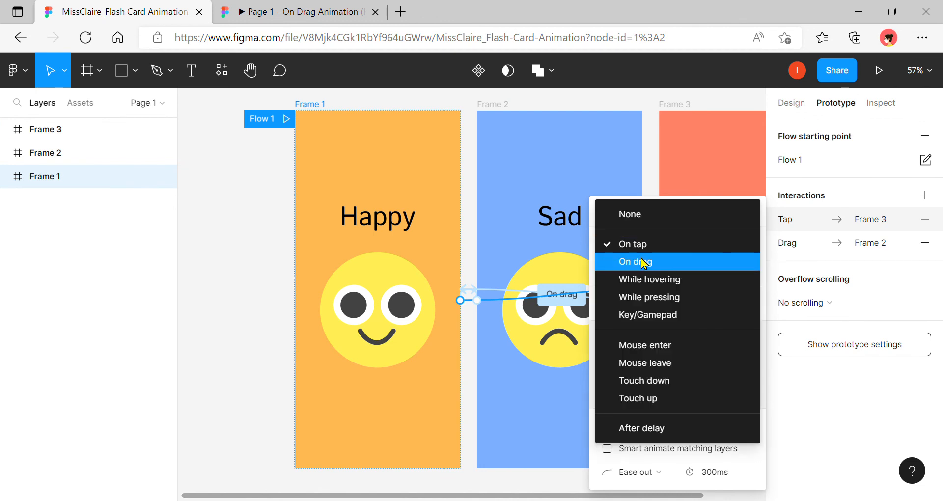
click(643, 263)
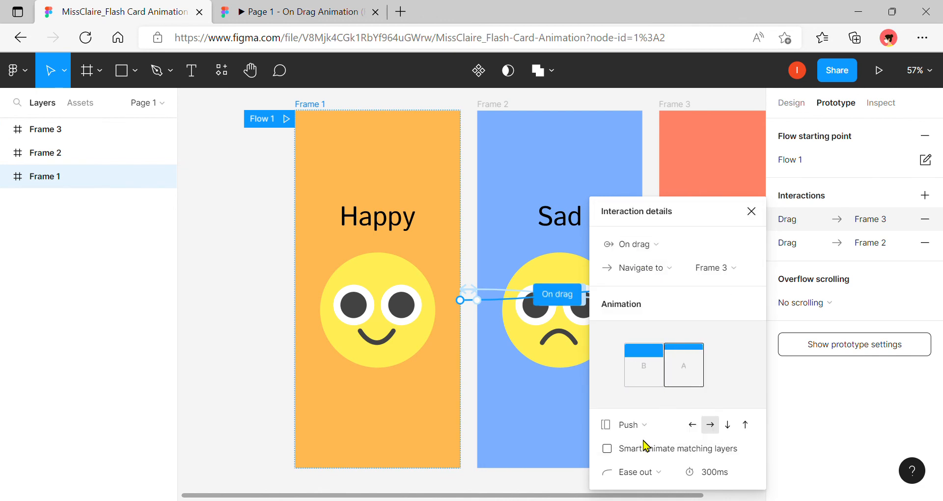
click(751, 212)
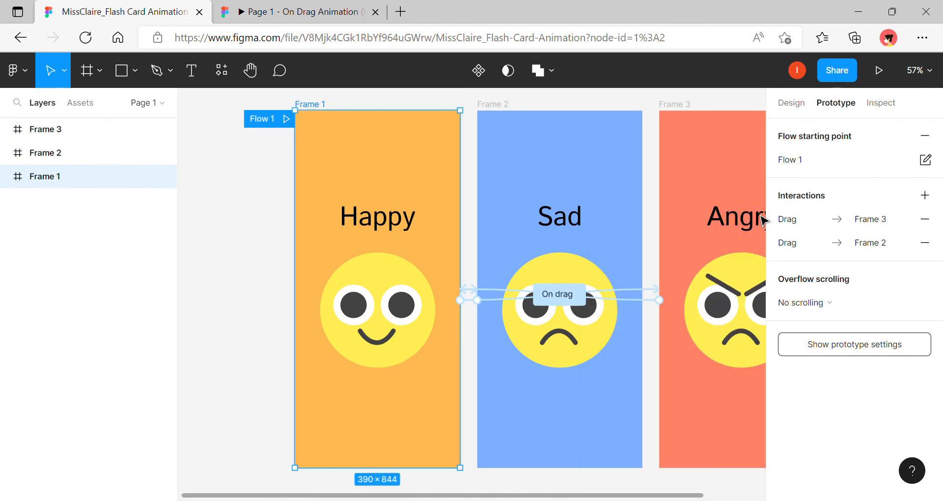
Preview Flow 1, swipe through the Happy, Sad and Angry cards in both directions, and close the preview
scroll(701, 239, right, 4)
scroll(701, 238, left, 4)
scroll(703, 240, right, 2)
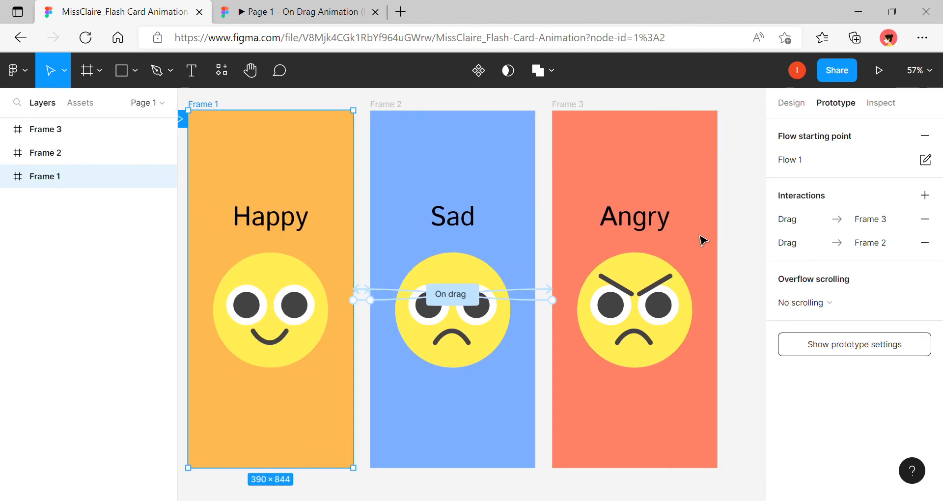
scroll(703, 240, left, 3)
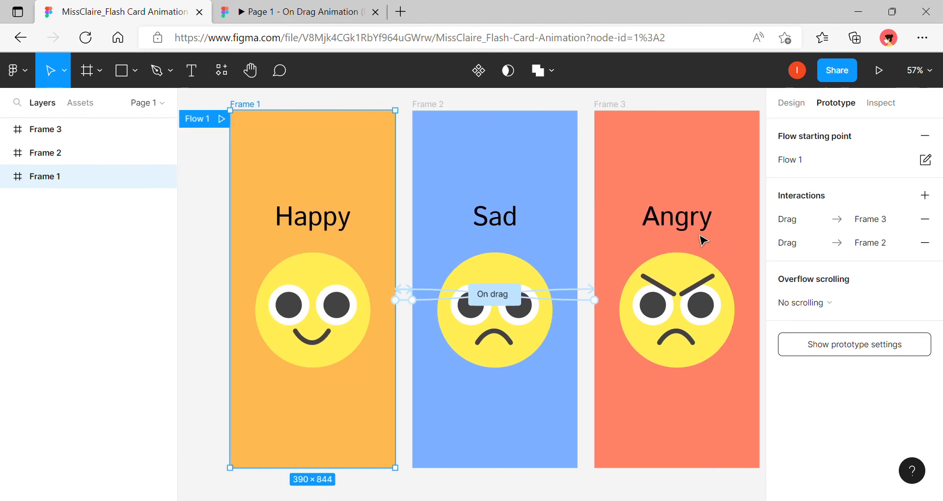
click(219, 120)
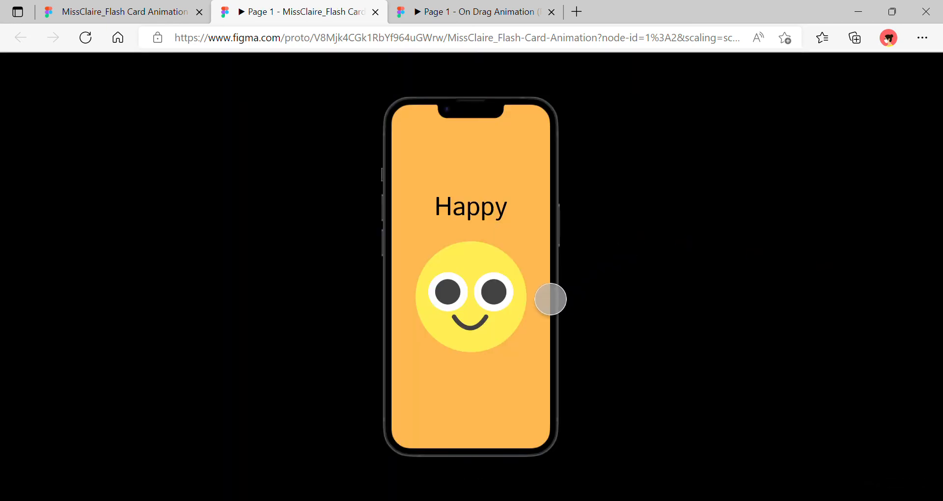
drag(486, 283, 308, 329)
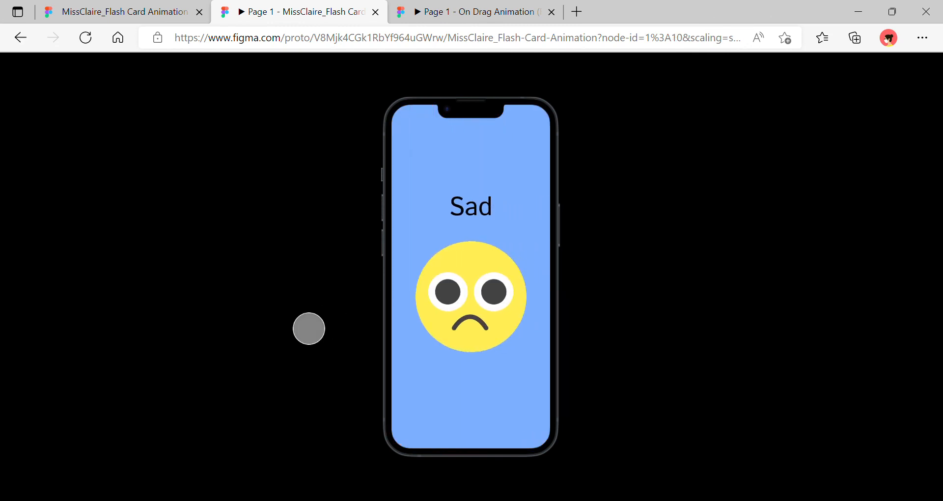
drag(560, 320, 311, 349)
drag(548, 284, 307, 317)
drag(438, 290, 644, 278)
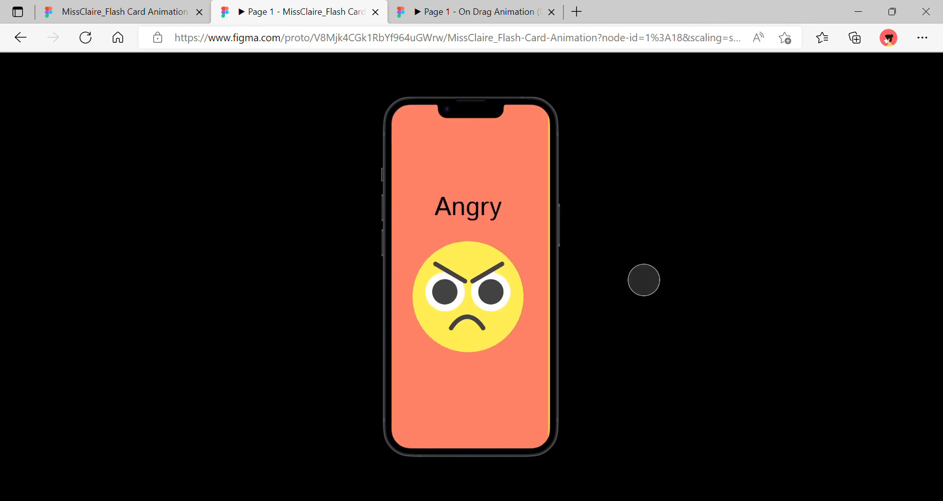
drag(444, 306, 560, 305)
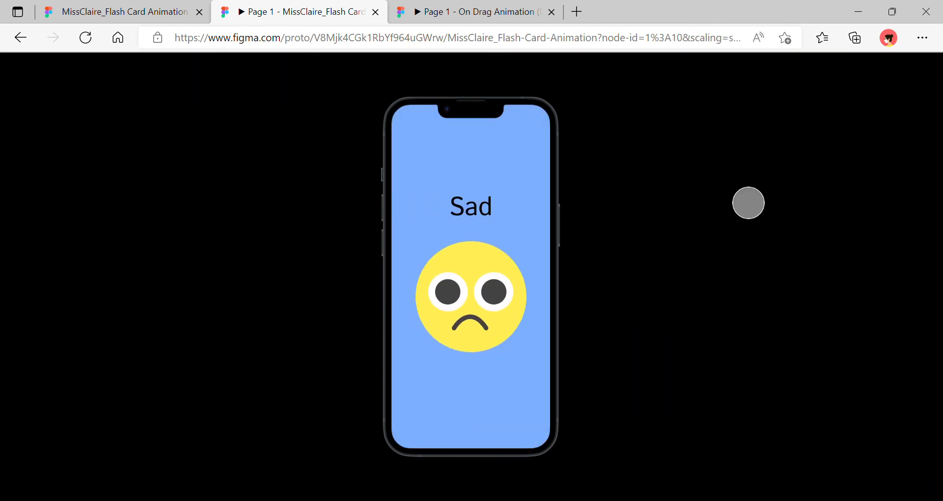
drag(427, 306, 621, 301)
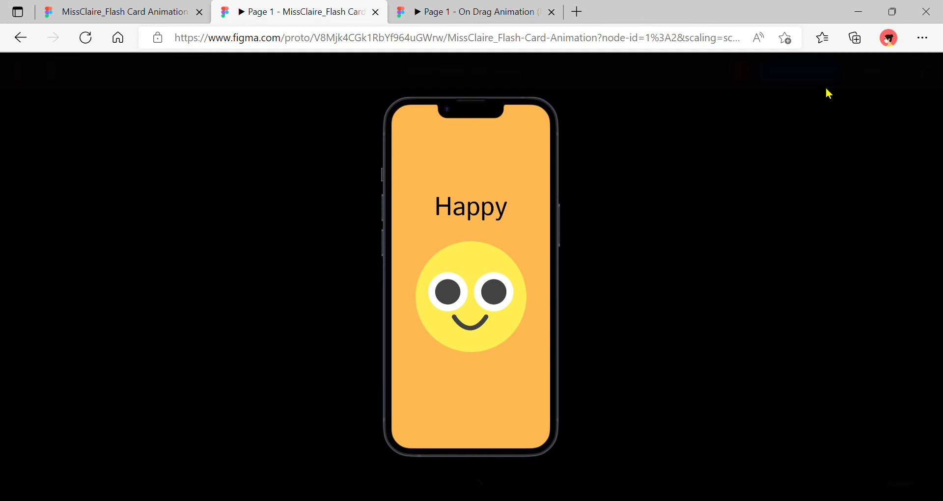
mouse_move(829, 78)
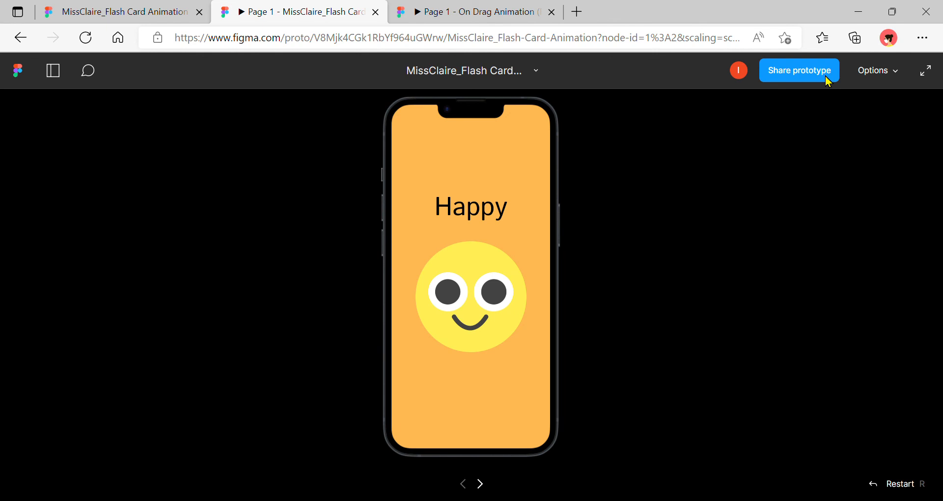
click(376, 12)
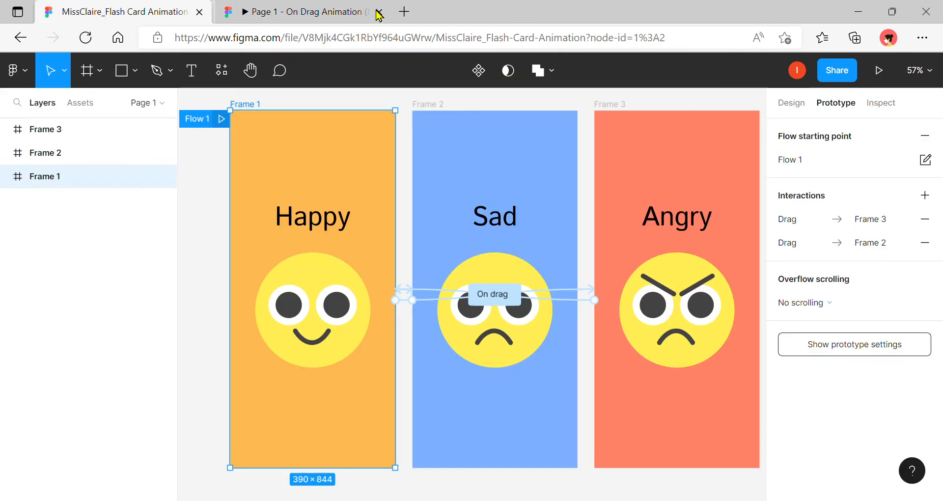
Leave the flash-card design file and return to the Drafts file list
click(22, 71)
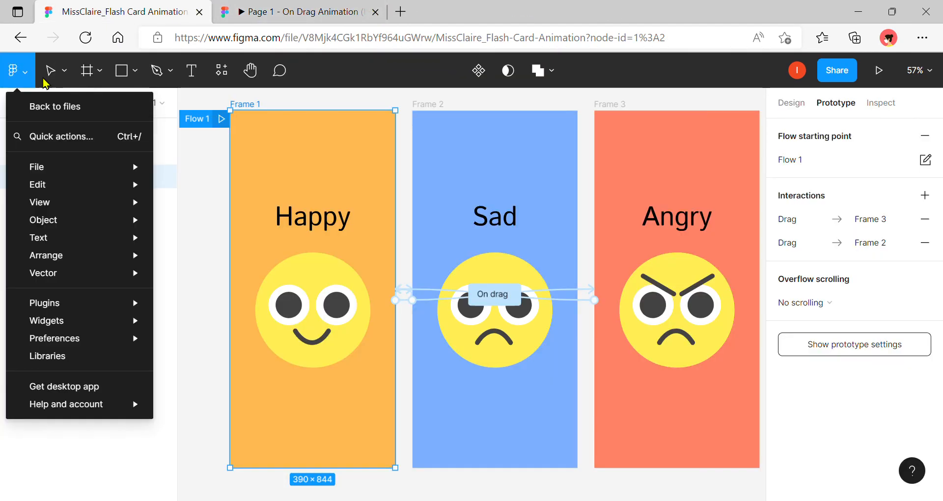
click(52, 106)
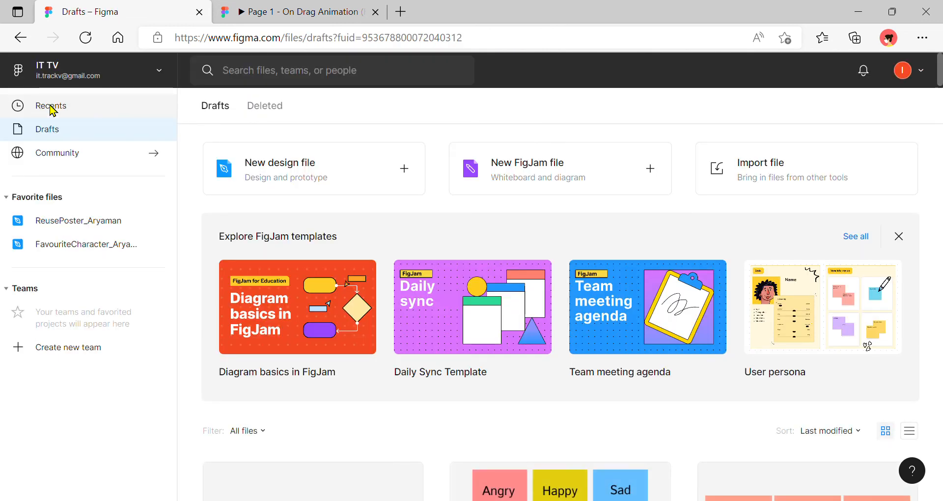